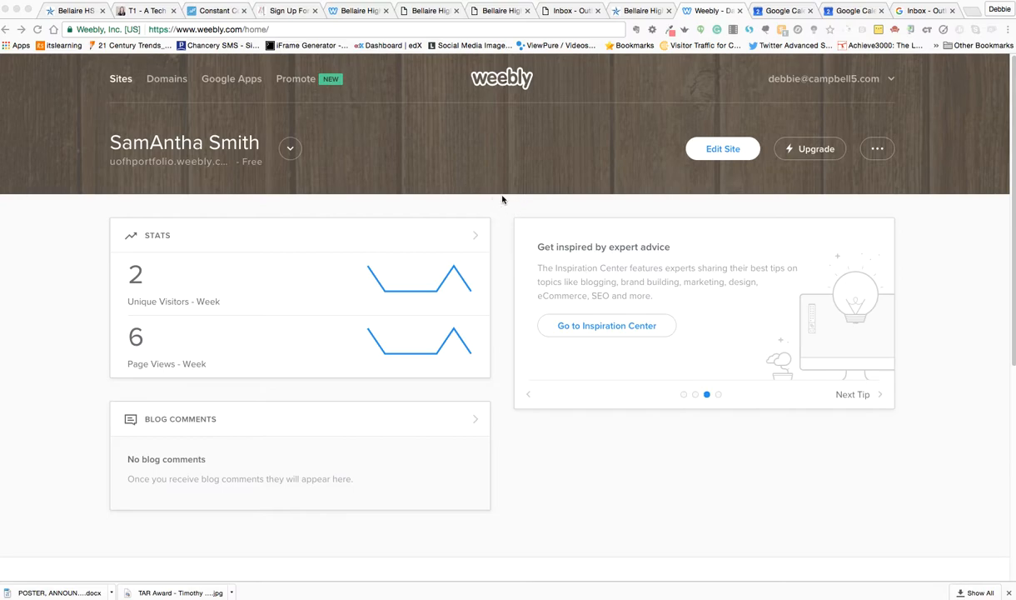
Add a new site to the account and choose the Journey - Portfolio theme for it.
{"action": "left_click", "coordinate": [289, 151]}
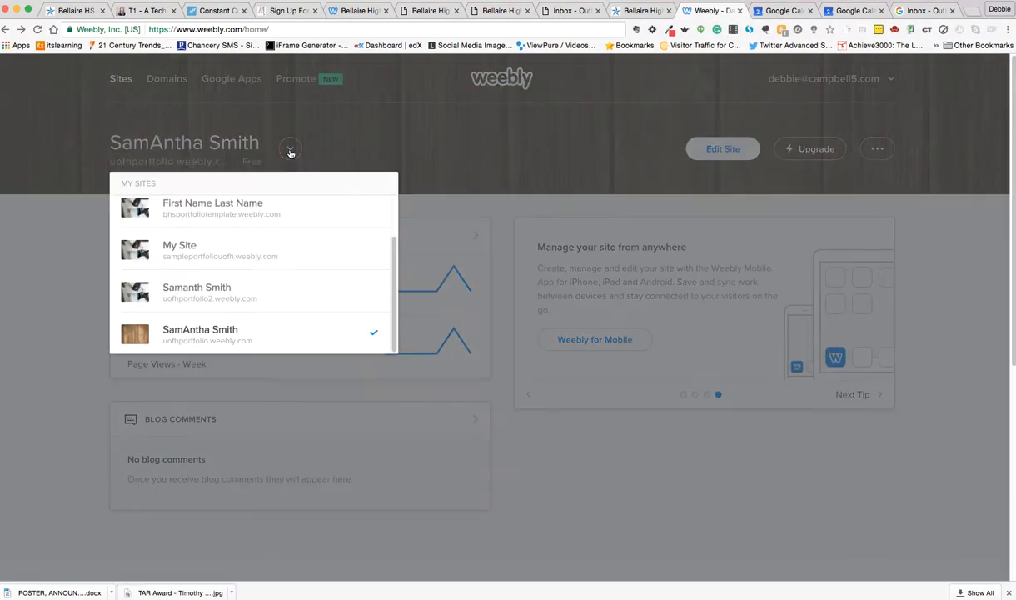
{"action": "left_click_drag", "start_coordinate": [390, 291], "coordinate": [392, 207]}
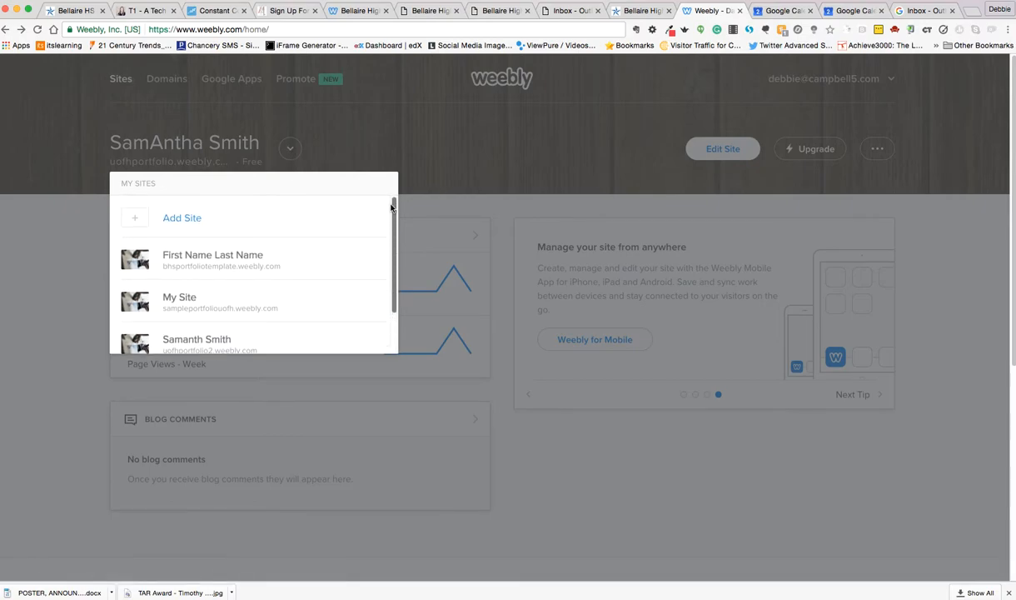
{"action": "left_click", "coordinate": [181, 220]}
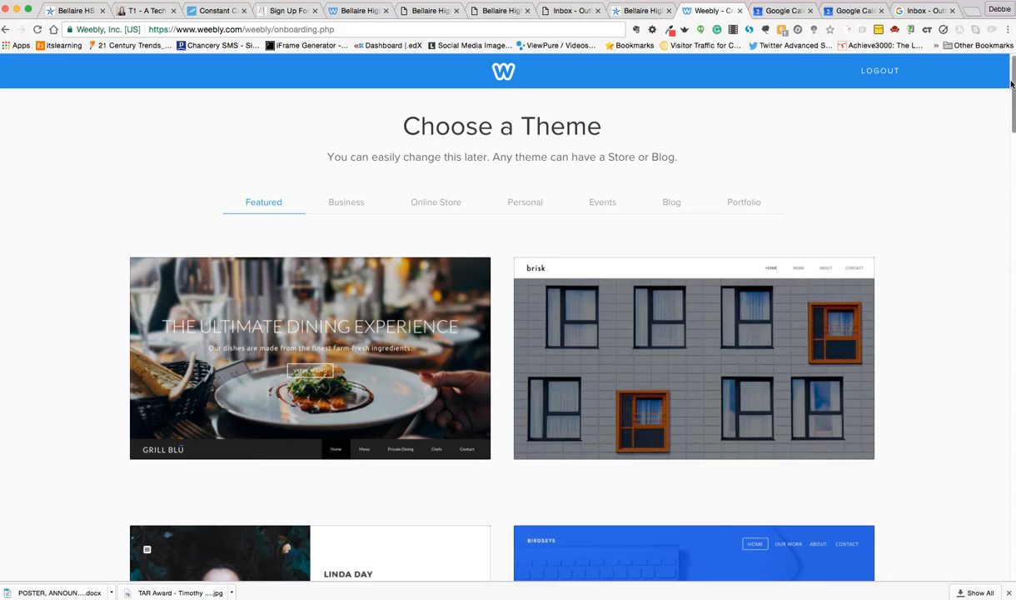
{"action": "left_click_drag", "start_coordinate": [1013, 82], "coordinate": [979, 169]}
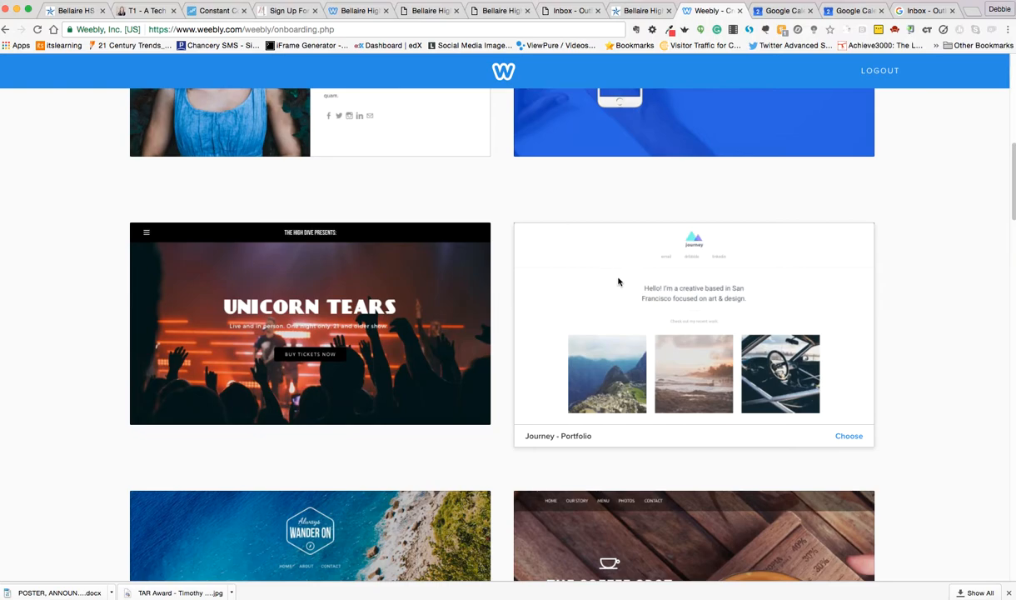
{"action": "left_click", "coordinate": [849, 436]}
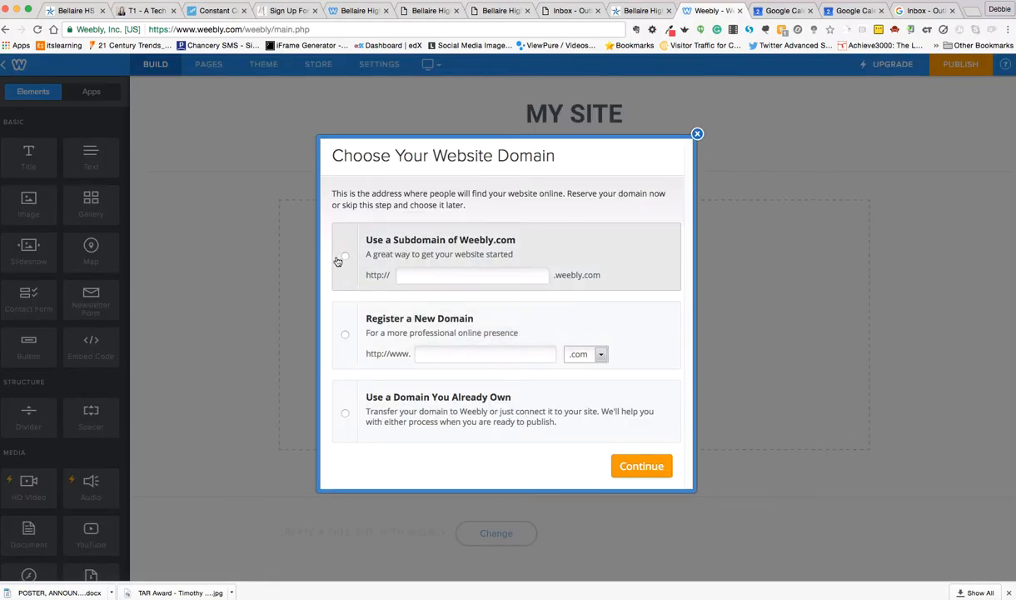
Reserve the Weebly.com subdomain sampleofUofH as the website's address and continue to the editor.
{"action": "left_click", "coordinate": [344, 256]}
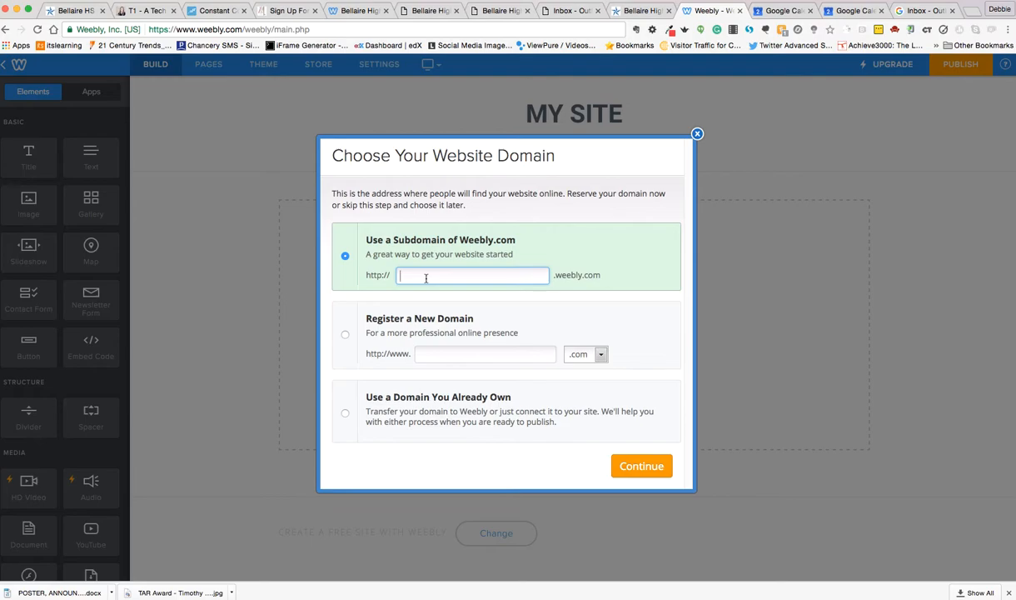
{"action": "type", "text": "sampleofUofH"}
{"action": "left_click", "coordinate": [641, 466]}
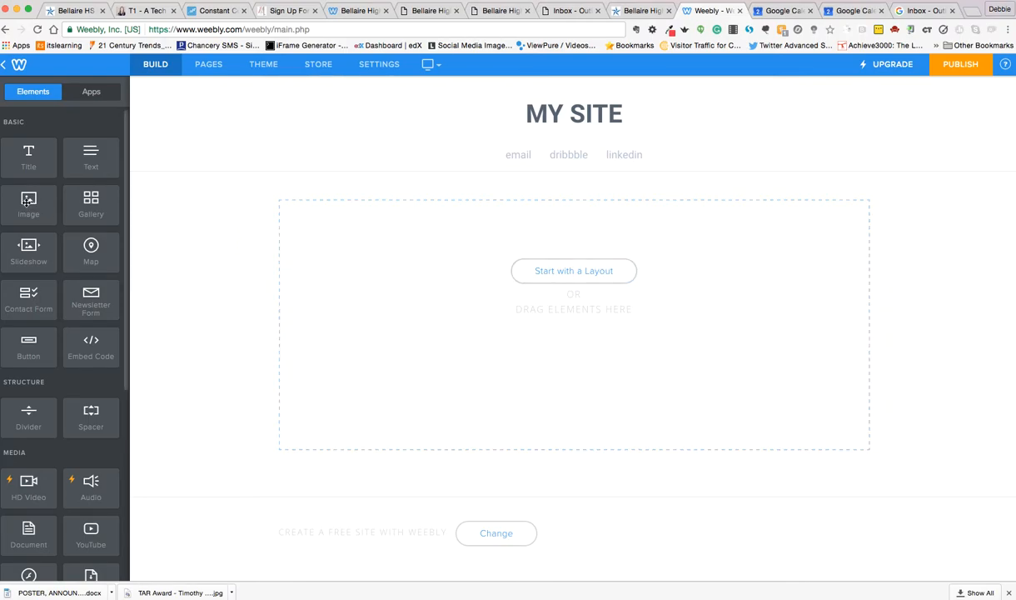
Place an image element in the page's content area with a text element beside it on the right.
{"action": "left_click_drag", "start_coordinate": [28, 203], "coordinate": [358, 252]}
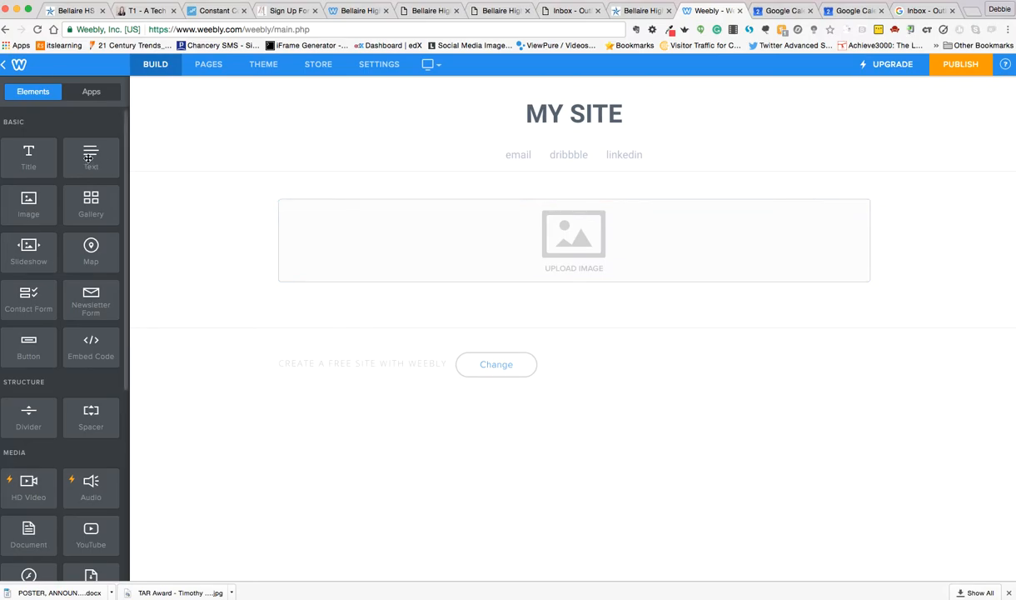
{"action": "left_click_drag", "start_coordinate": [89, 157], "coordinate": [670, 238]}
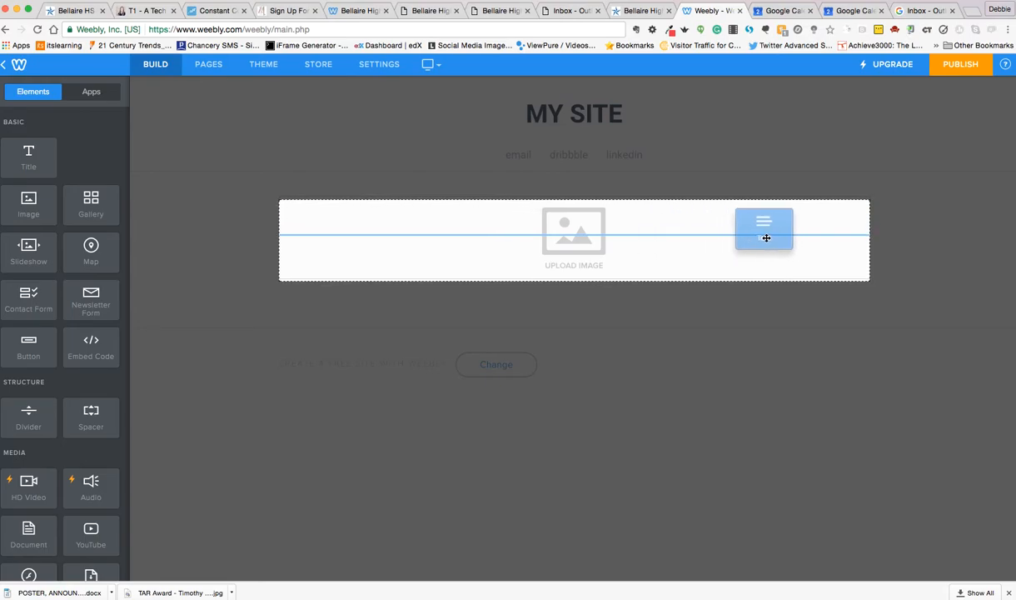
{"action": "mouse_move", "coordinate": [865, 239]}
{"action": "left_mouse_down"}
{"action": "mouse_move", "coordinate": [909, 241]}
{"action": "mouse_move", "coordinate": [870, 260]}
{"action": "mouse_move", "coordinate": [872, 250]}
{"action": "left_mouse_up"}
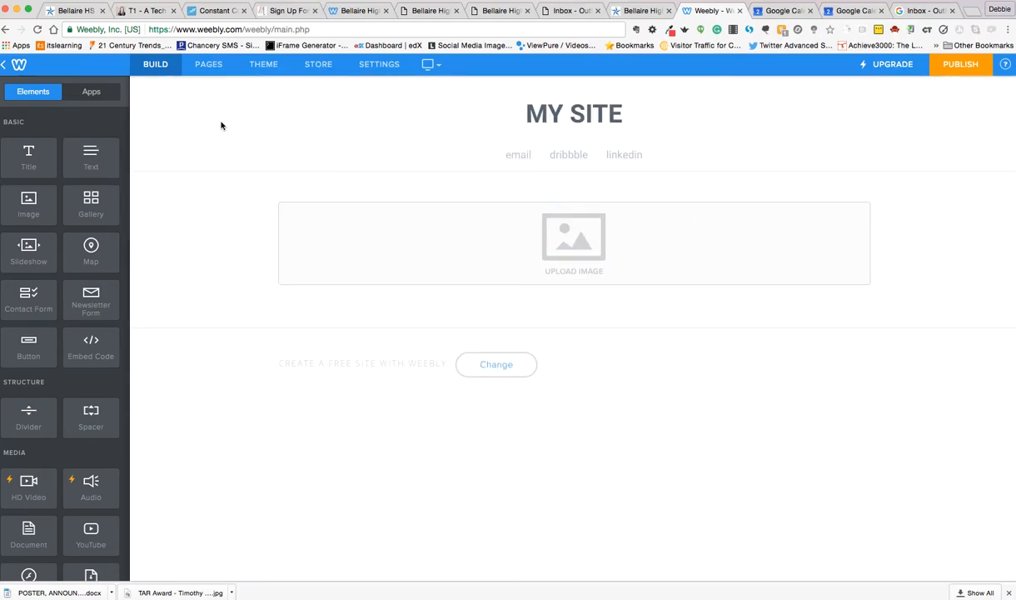
{"action": "left_click_drag", "start_coordinate": [88, 150], "coordinate": [480, 262]}
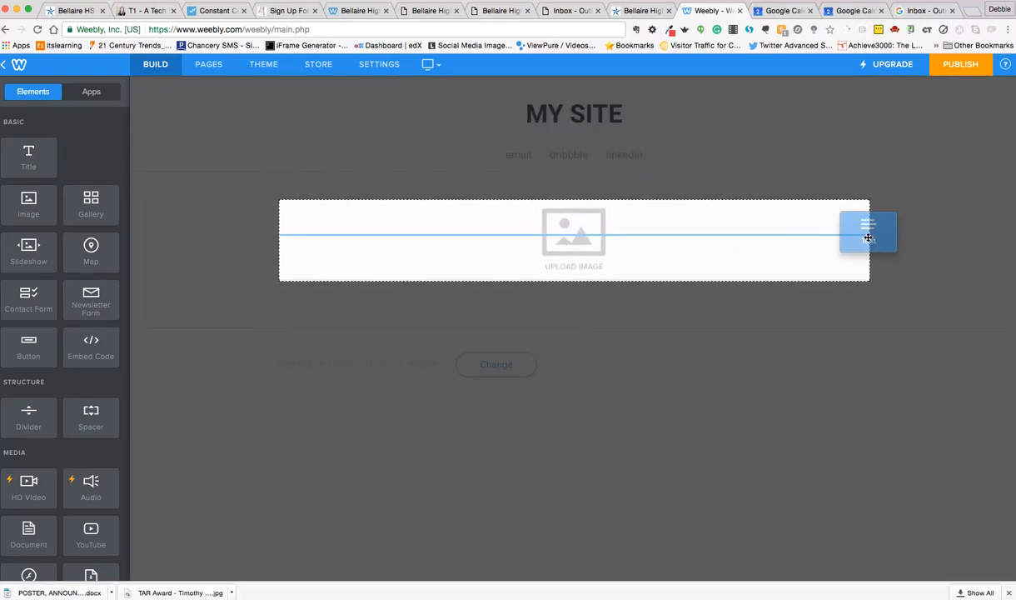
{"action": "left_click_drag", "start_coordinate": [879, 236], "coordinate": [879, 238]}
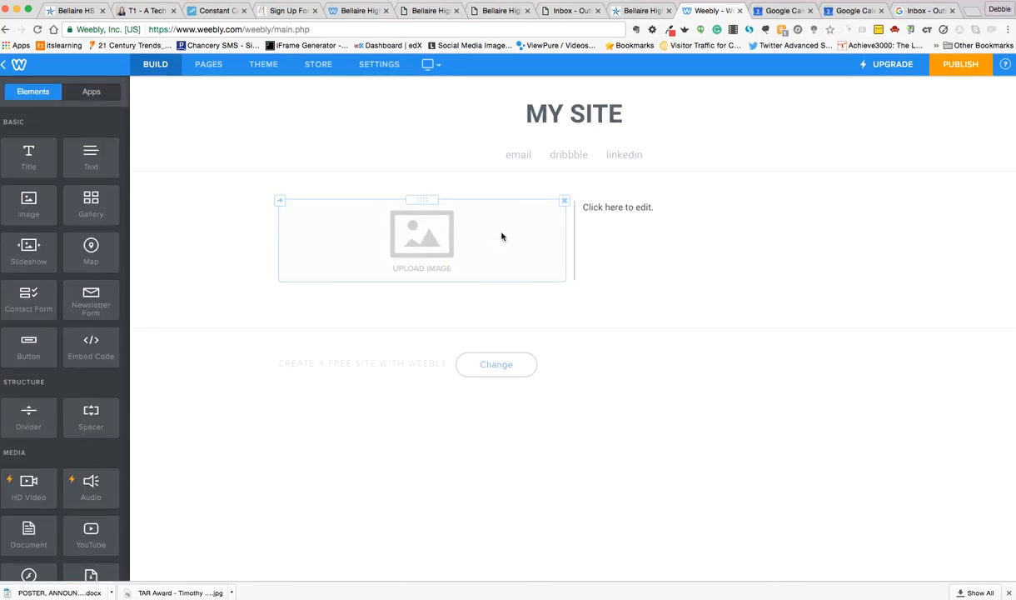
Upload the photo zpgFiYDj.jpg from the computer's Desktop folder into the image element.
{"action": "left_click", "coordinate": [433, 235]}
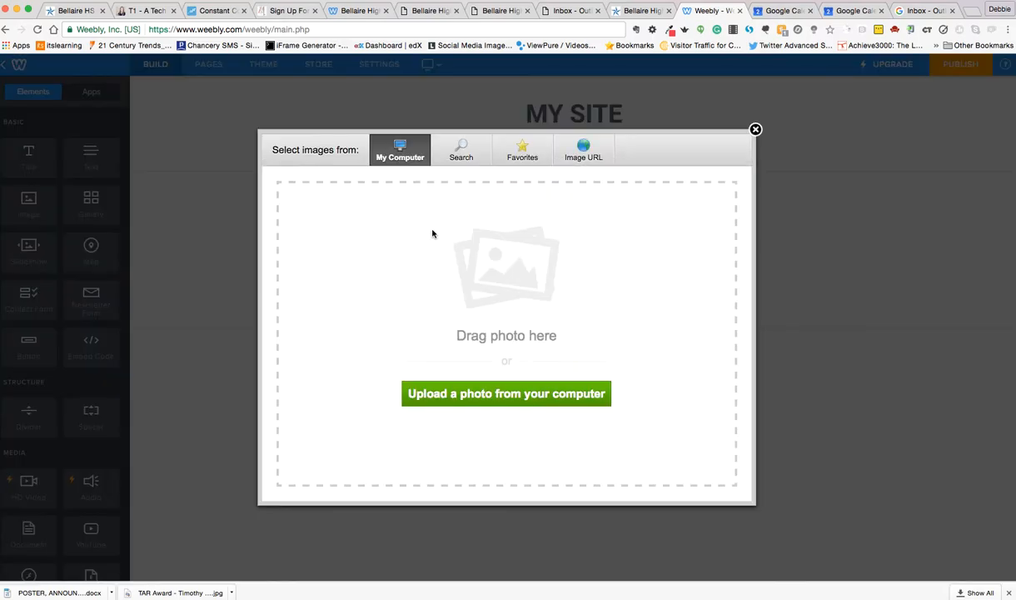
{"action": "left_click", "coordinate": [495, 396]}
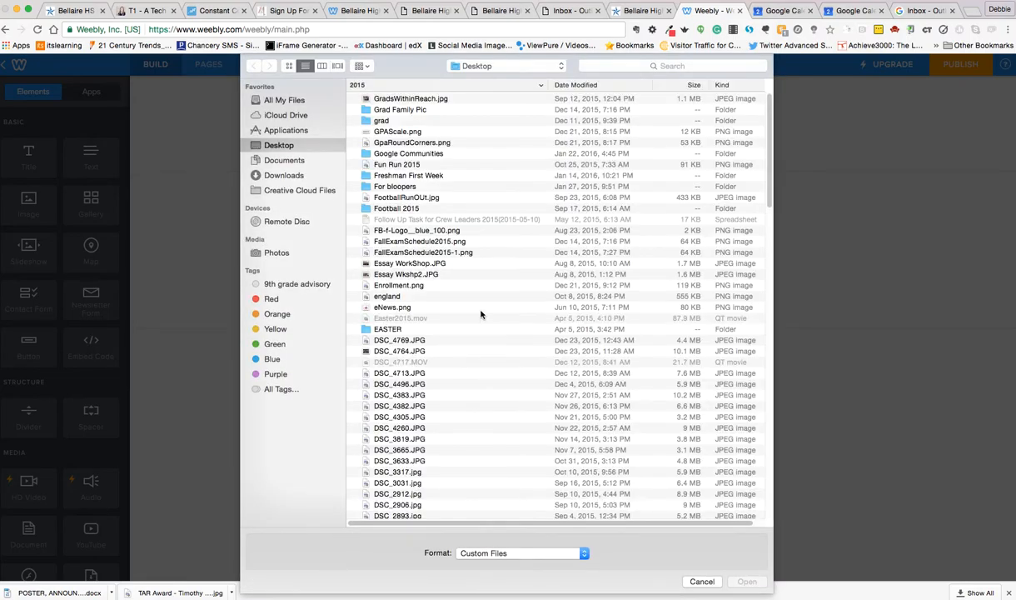
{"action": "scroll", "coordinate": [435, 231], "scroll_direction": "up", "scroll_amount": 15}
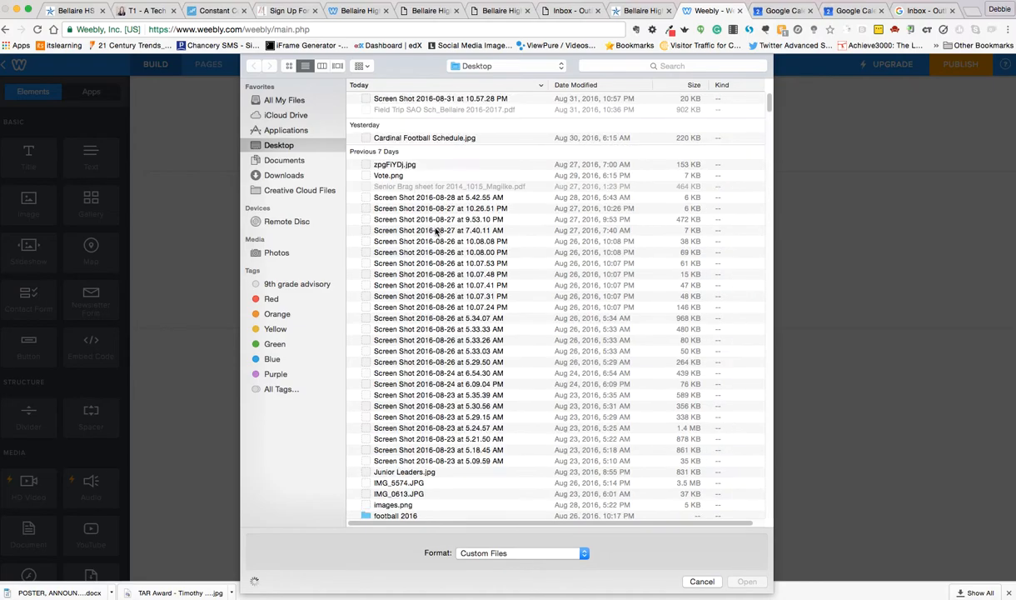
{"action": "left_click", "coordinate": [414, 166]}
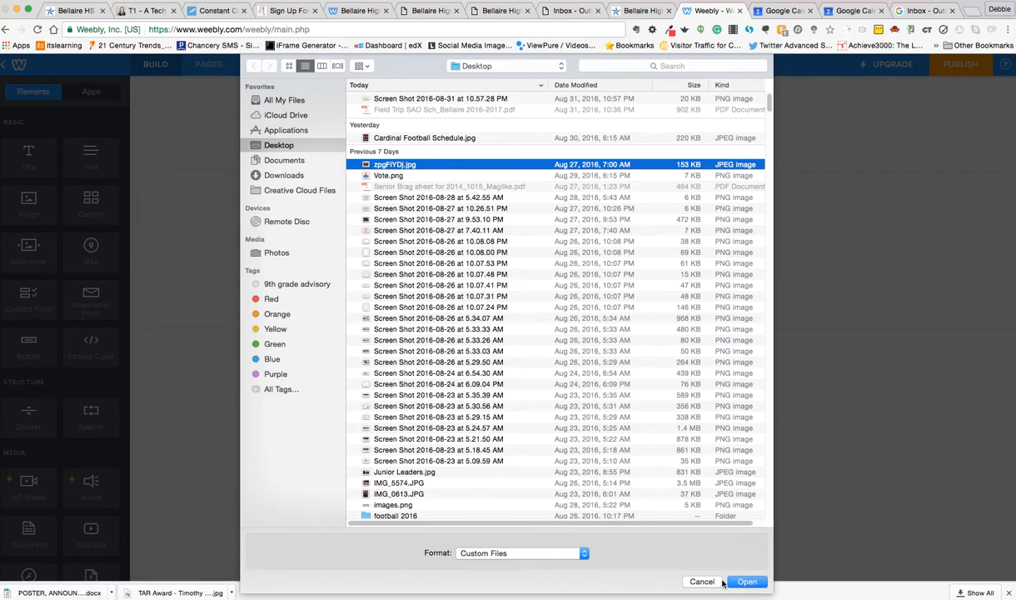
{"action": "left_click", "coordinate": [747, 581]}
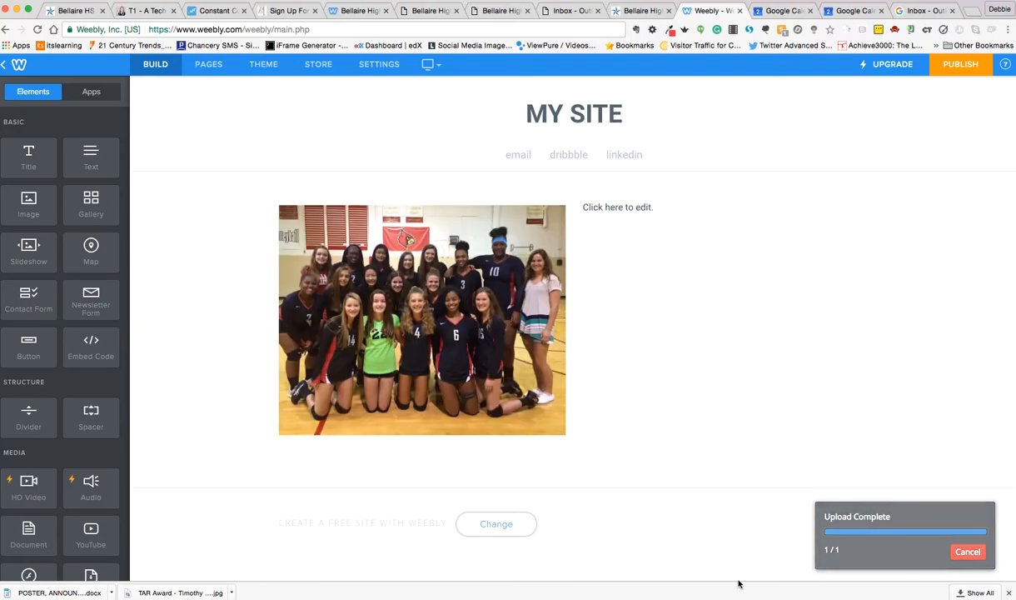
Enter "Add your text." in the text element beside the photo.
{"action": "left_click", "coordinate": [632, 207]}
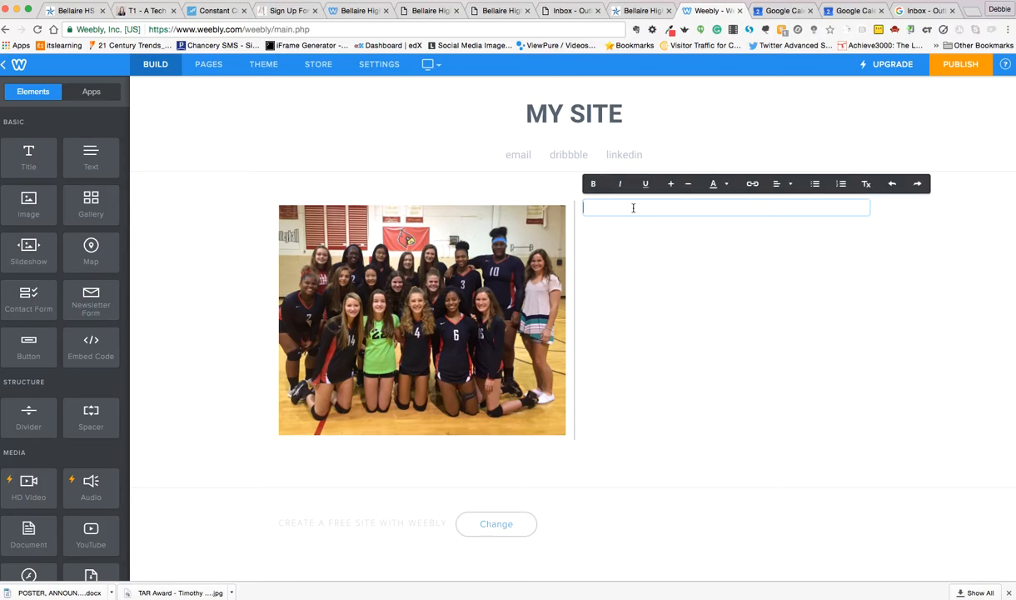
{"action": "type", "text": "Add your text"}
Enlarge the "Add your text." wording by several size increments and colour it dark red.
{"action": "left_click_drag", "start_coordinate": [641, 208], "coordinate": [585, 207]}
{"action": "left_click", "coordinate": [671, 184]}
{"action": "left_click", "coordinate": [671, 184]}
{"action": "left_click", "coordinate": [671, 184]}
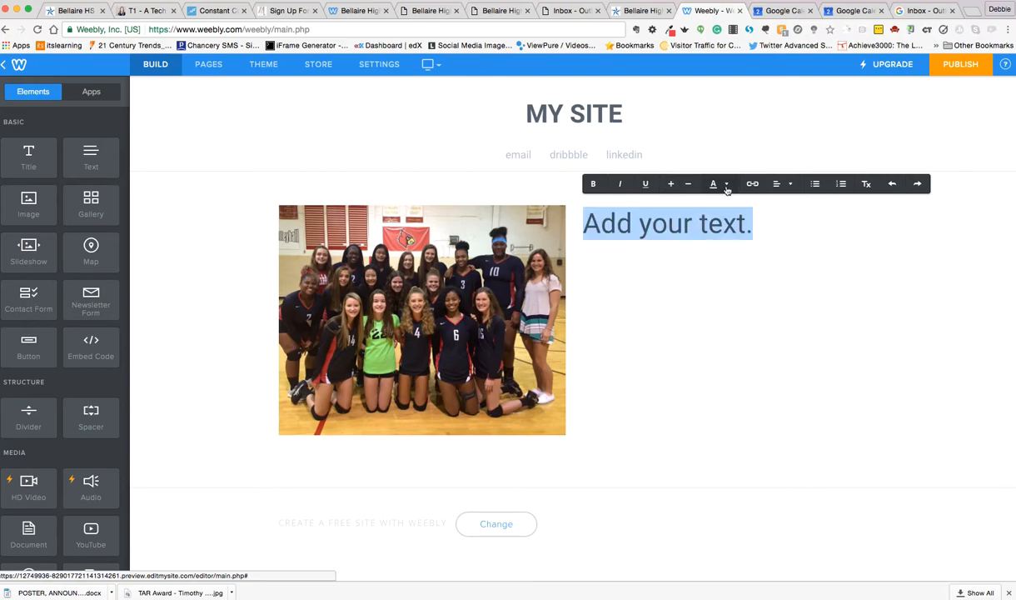
{"action": "left_click", "coordinate": [713, 184]}
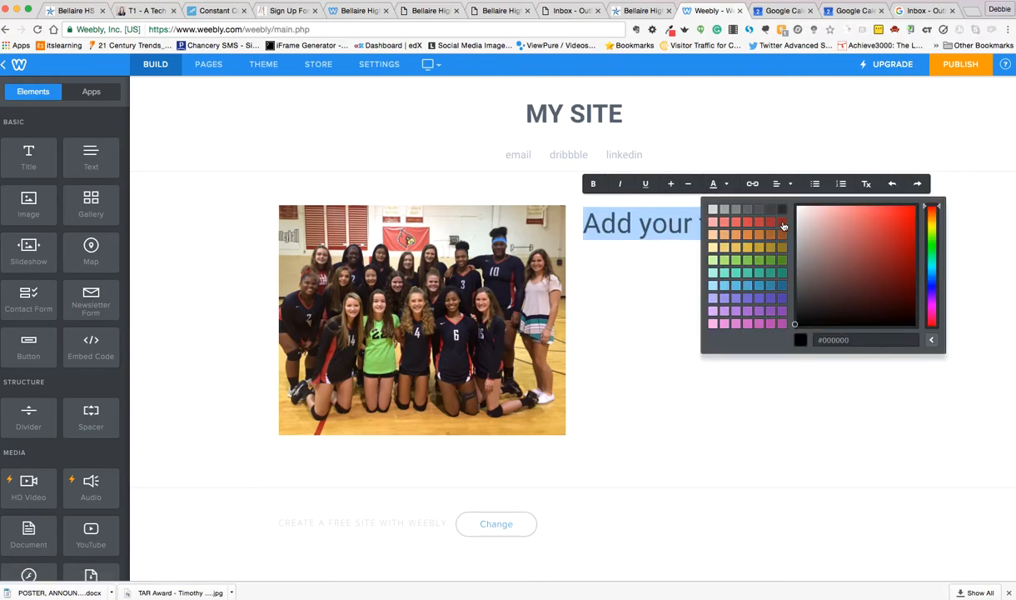
{"action": "left_click", "coordinate": [746, 222]}
{"action": "left_click", "coordinate": [712, 304]}
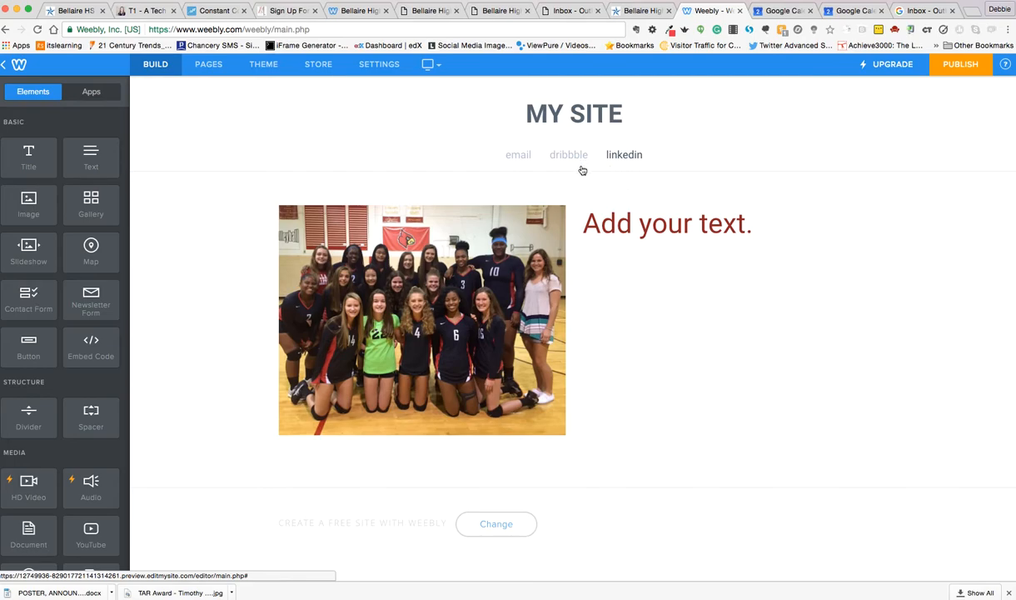
Delete the linkedin page from the site's page list.
{"action": "left_click", "coordinate": [210, 68]}
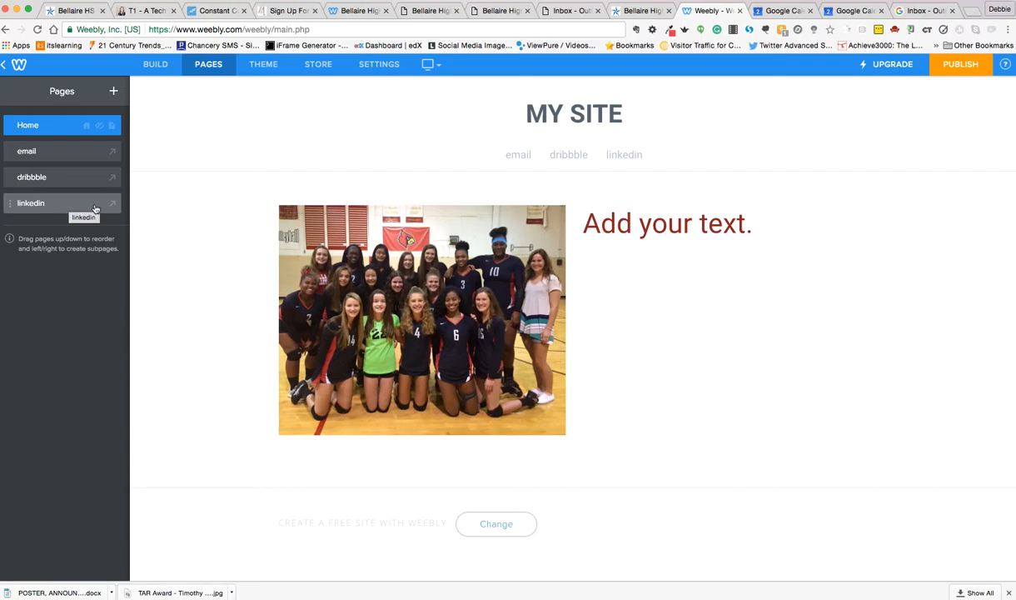
{"action": "left_click", "coordinate": [13, 202]}
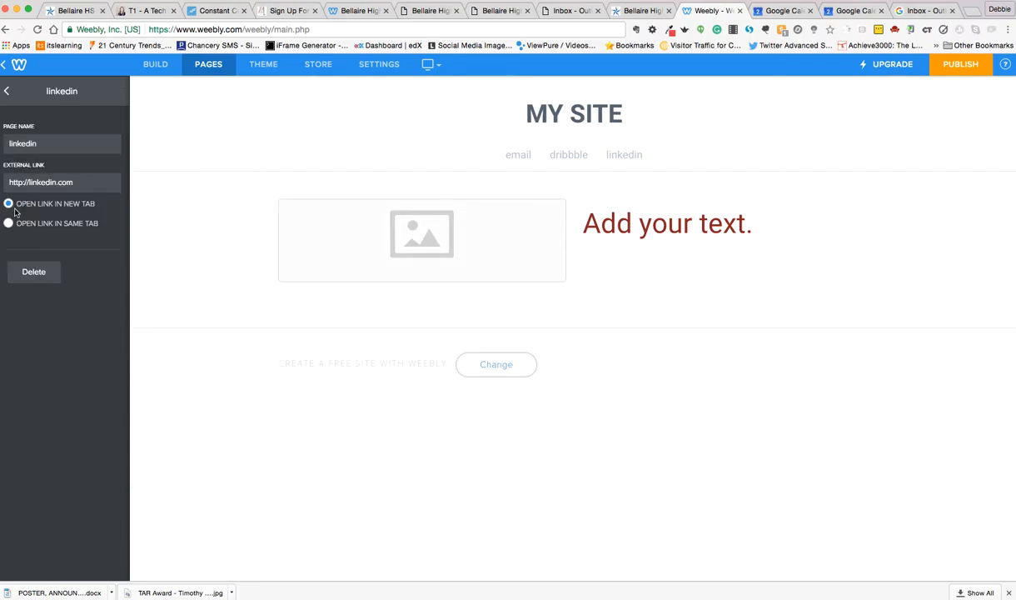
{"action": "left_click", "coordinate": [33, 272]}
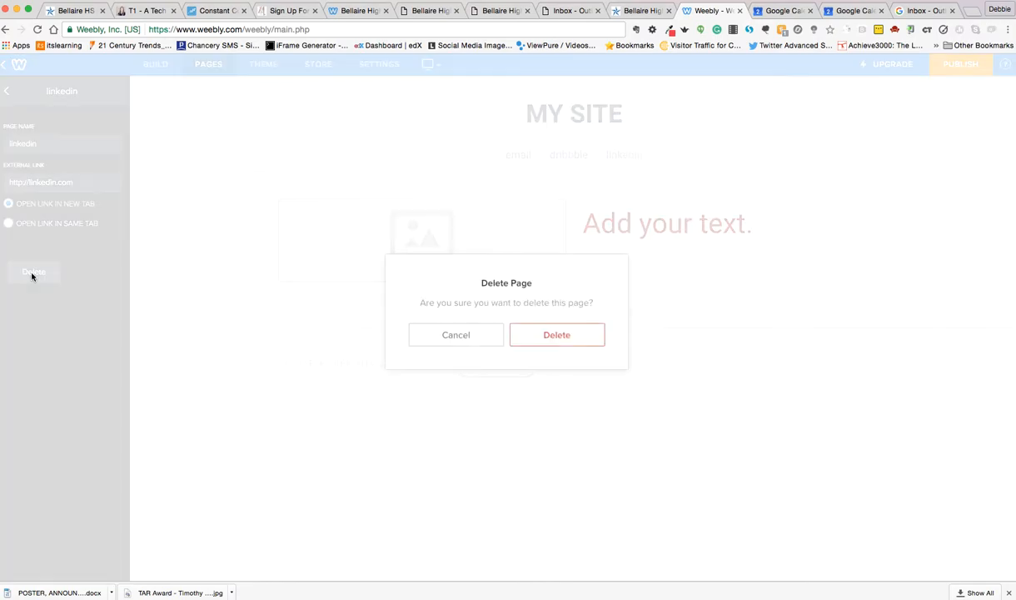
{"action": "left_click", "coordinate": [518, 333]}
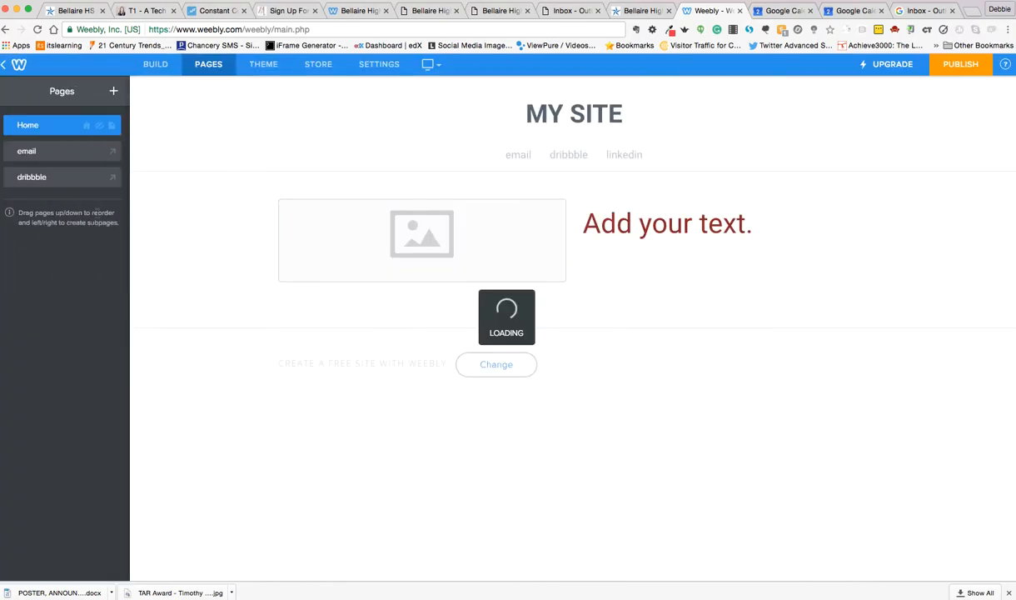
Delete the dribbble and email pages so that only Home remains in the page list.
{"action": "left_click", "coordinate": [79, 177]}
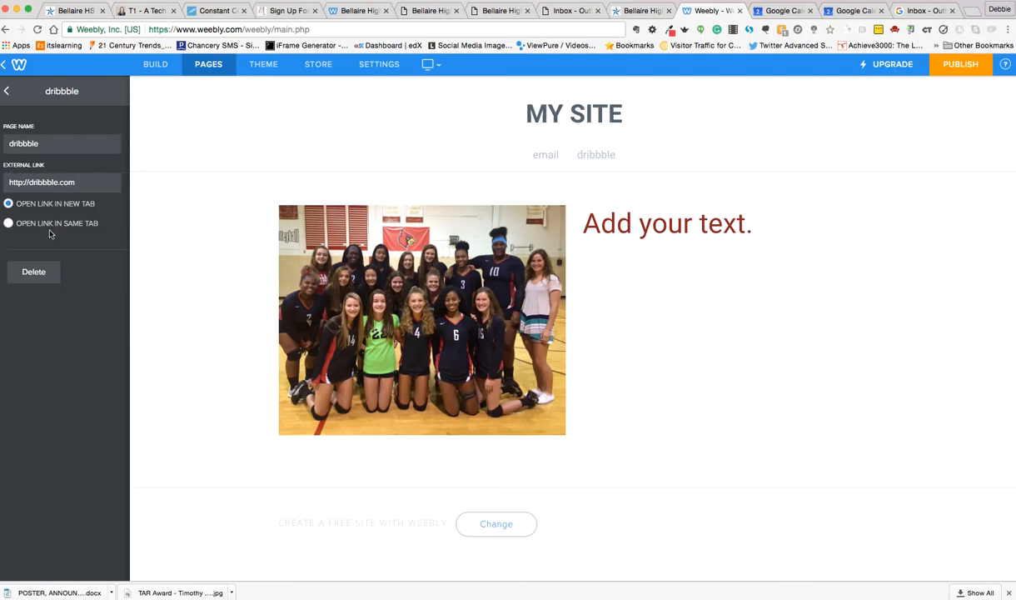
{"action": "left_click", "coordinate": [31, 273]}
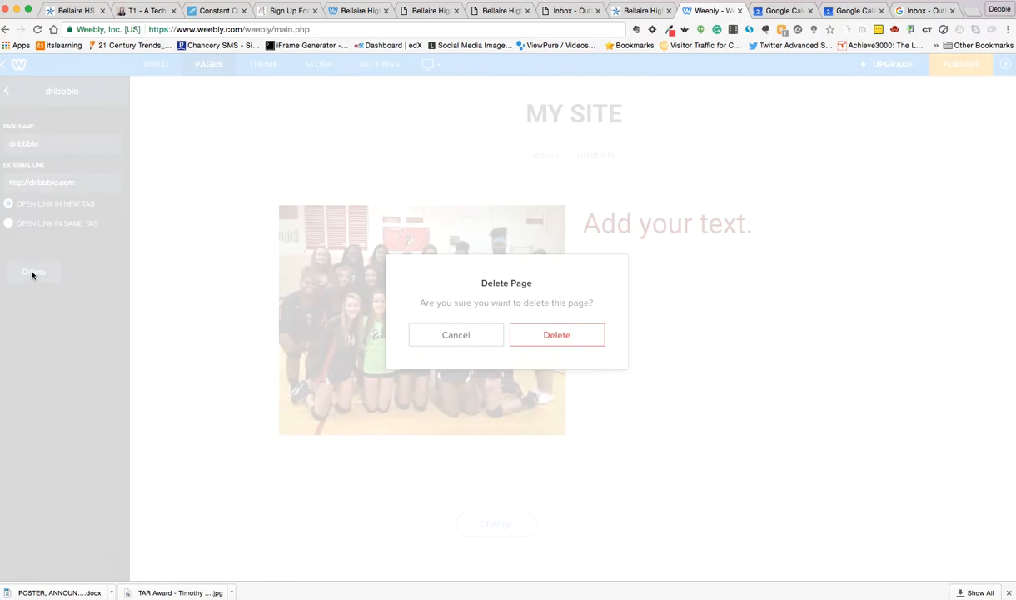
{"action": "left_click", "coordinate": [526, 337]}
{"action": "left_click", "coordinate": [87, 158]}
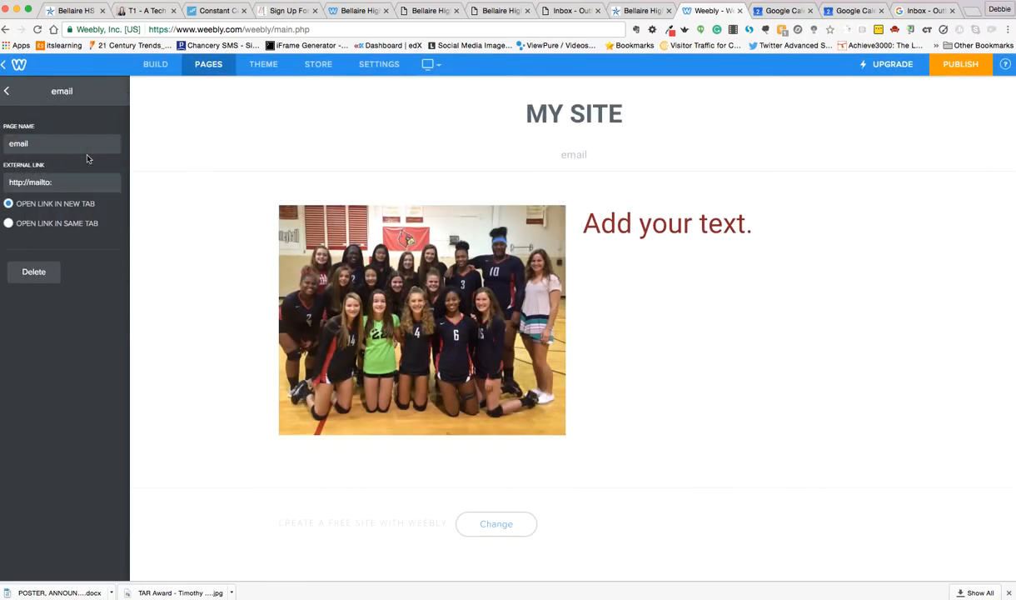
{"action": "left_click", "coordinate": [40, 274]}
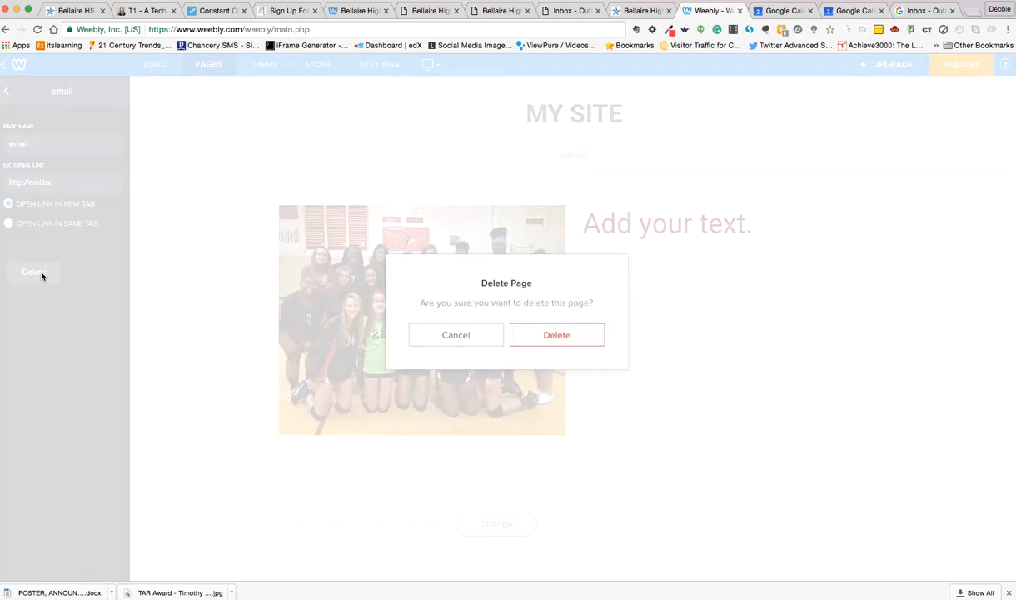
{"action": "left_click", "coordinate": [557, 338]}
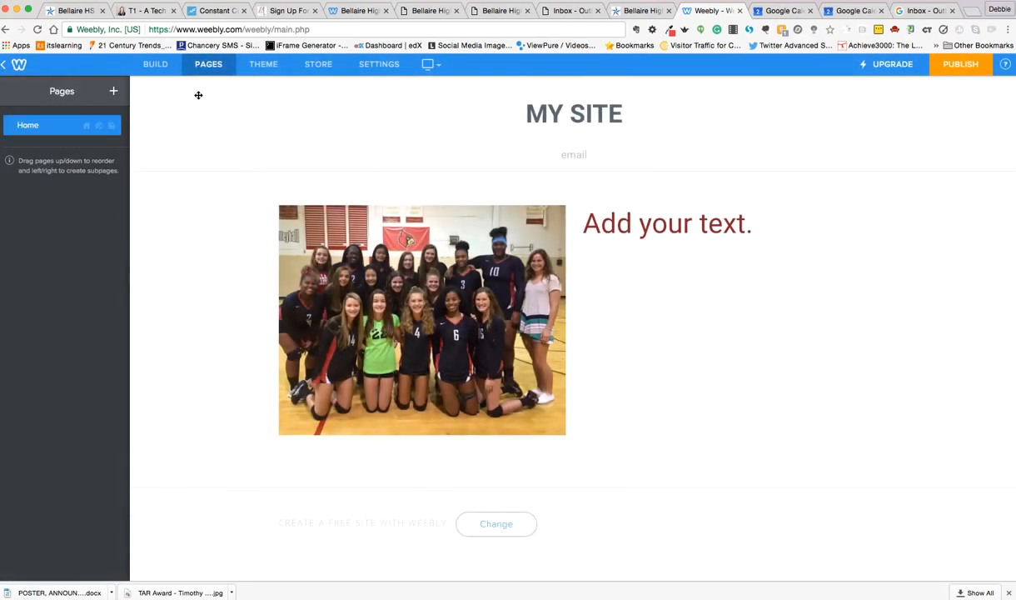
Add a new standard page to the site and set its header type to No Header.
{"action": "left_click", "coordinate": [113, 92]}
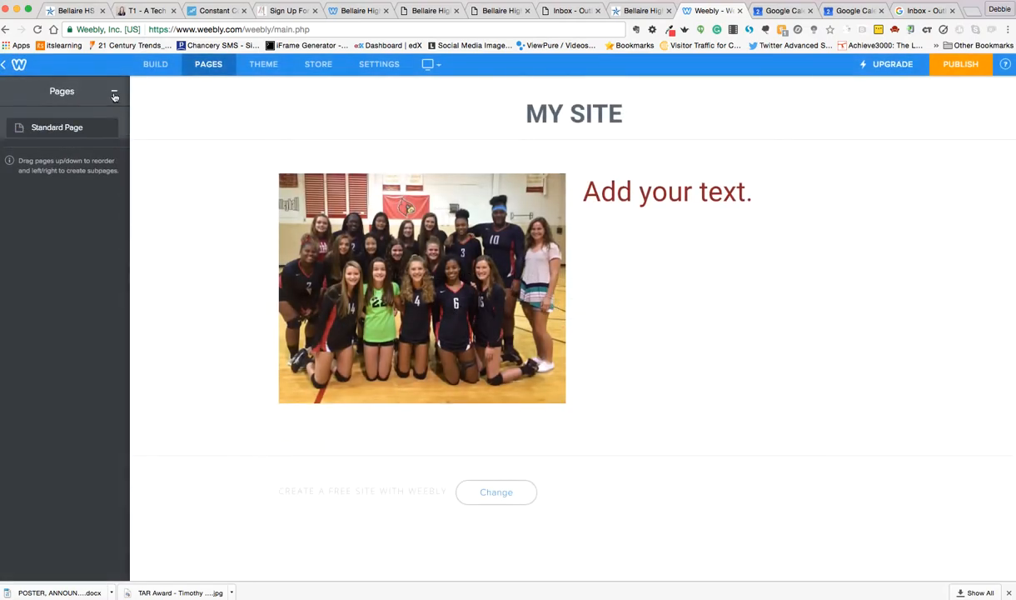
{"action": "left_click", "coordinate": [59, 129]}
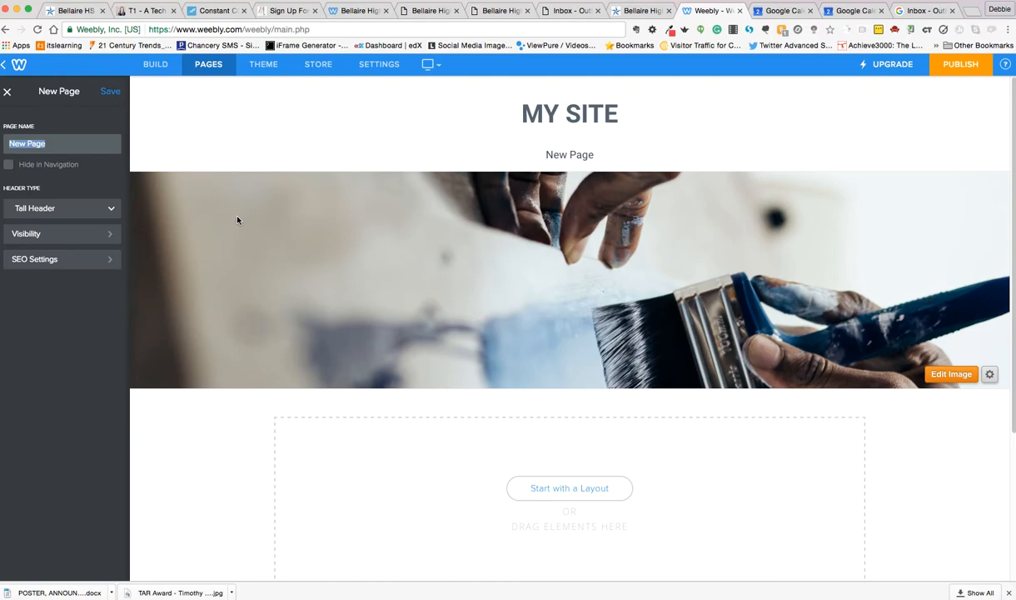
{"action": "left_click", "coordinate": [110, 213]}
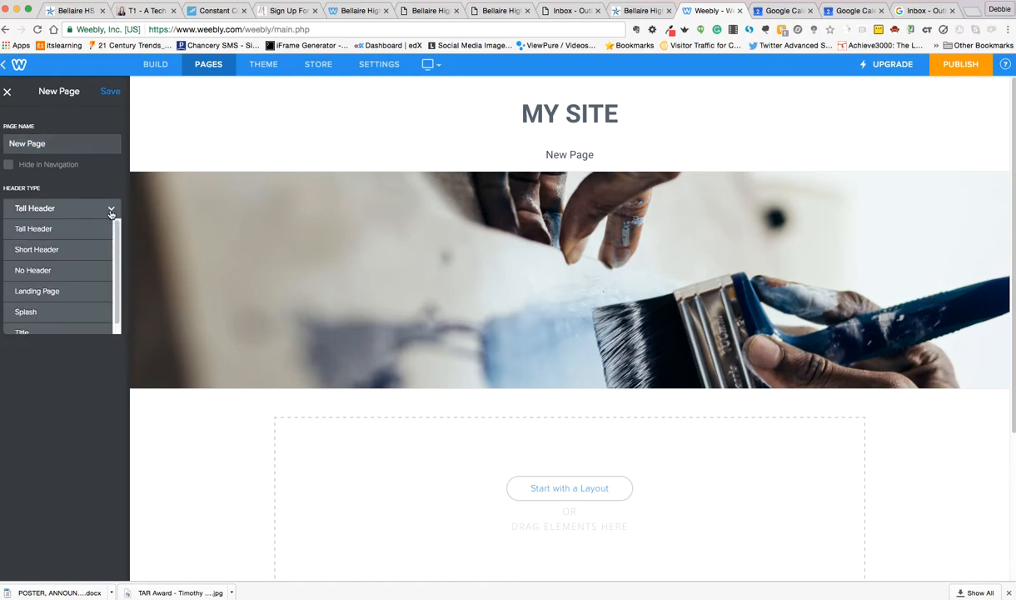
{"action": "left_click", "coordinate": [94, 270]}
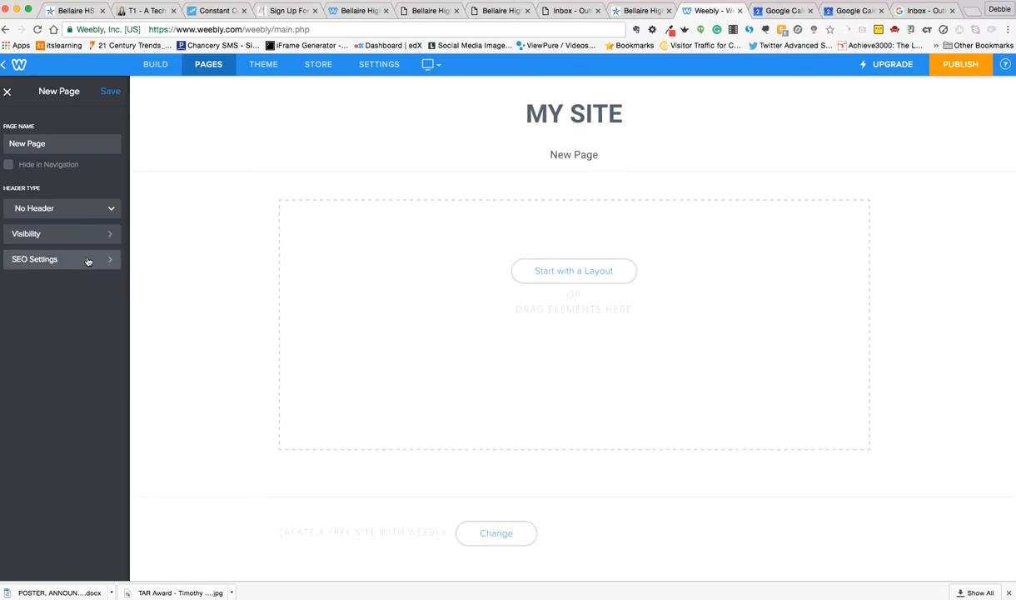
{"action": "left_click", "coordinate": [87, 261]}
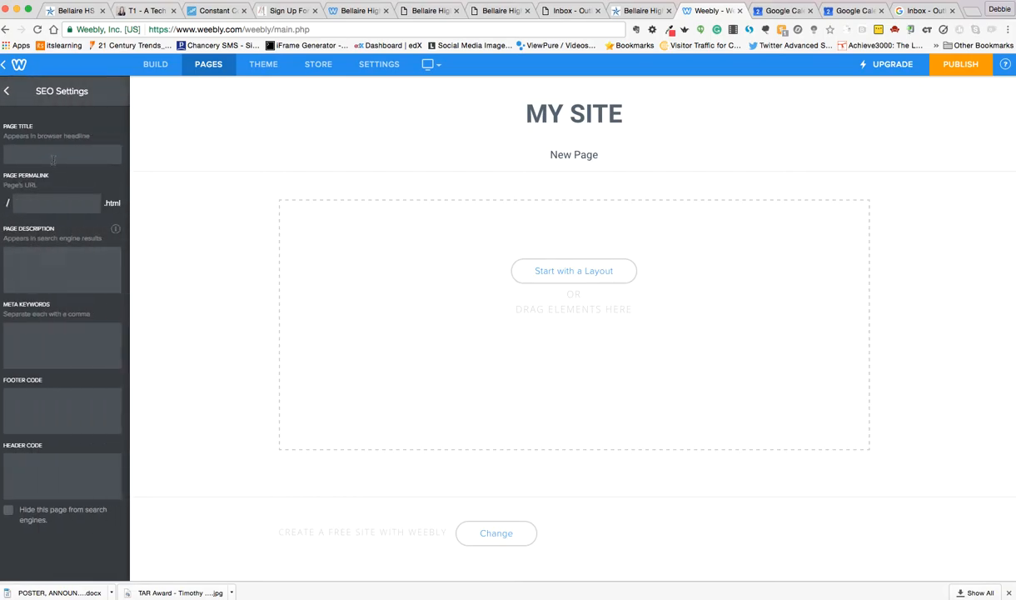
{"action": "left_click", "coordinate": [10, 90]}
Name the new page "Contact Information" and save it.
{"action": "key", "text": "super+a"}
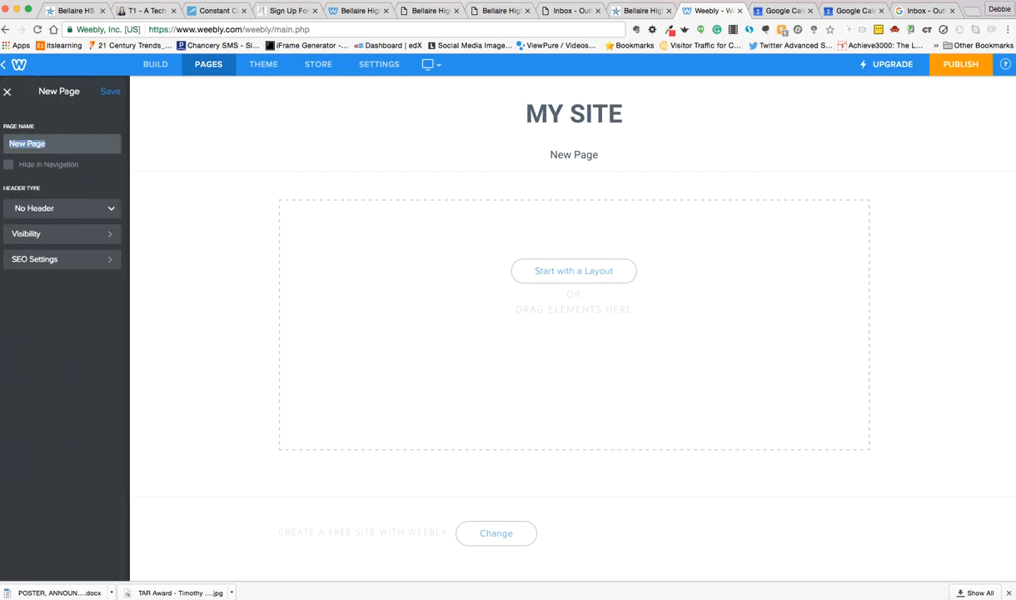
{"action": "key", "text": "BackSpace"}
{"action": "type", "text": "Contact Information"}
{"action": "left_click", "coordinate": [110, 92]}
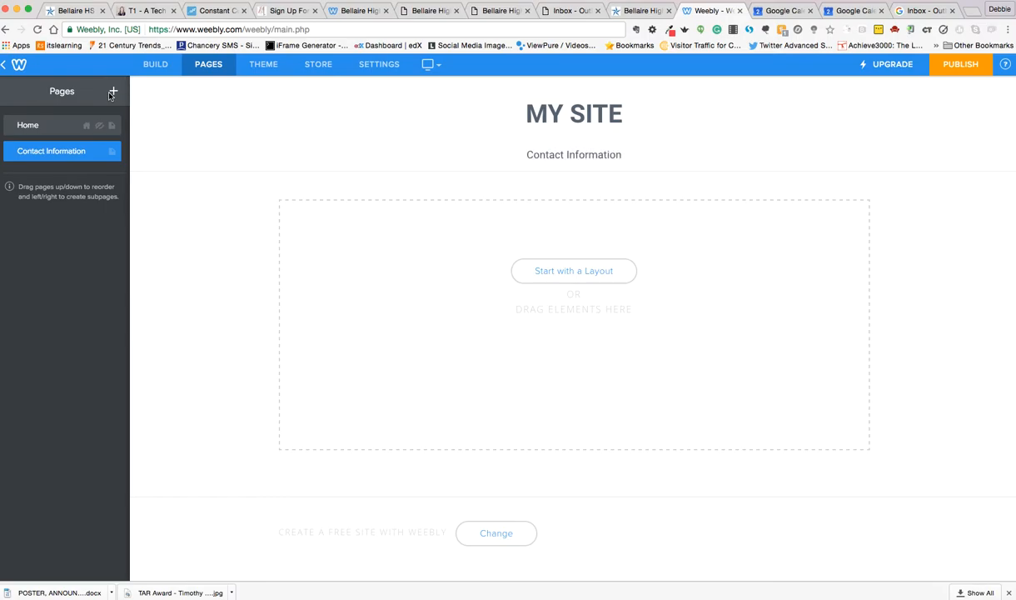
Add a blog page to the site and name it "Action Project Blog".
{"action": "left_click", "coordinate": [111, 91]}
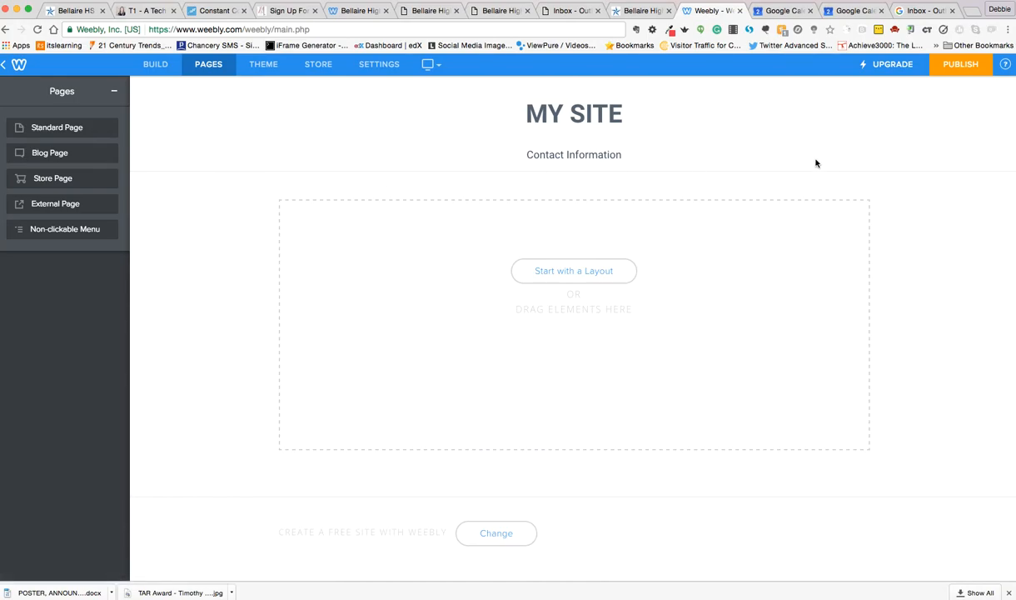
{"action": "left_click", "coordinate": [55, 155]}
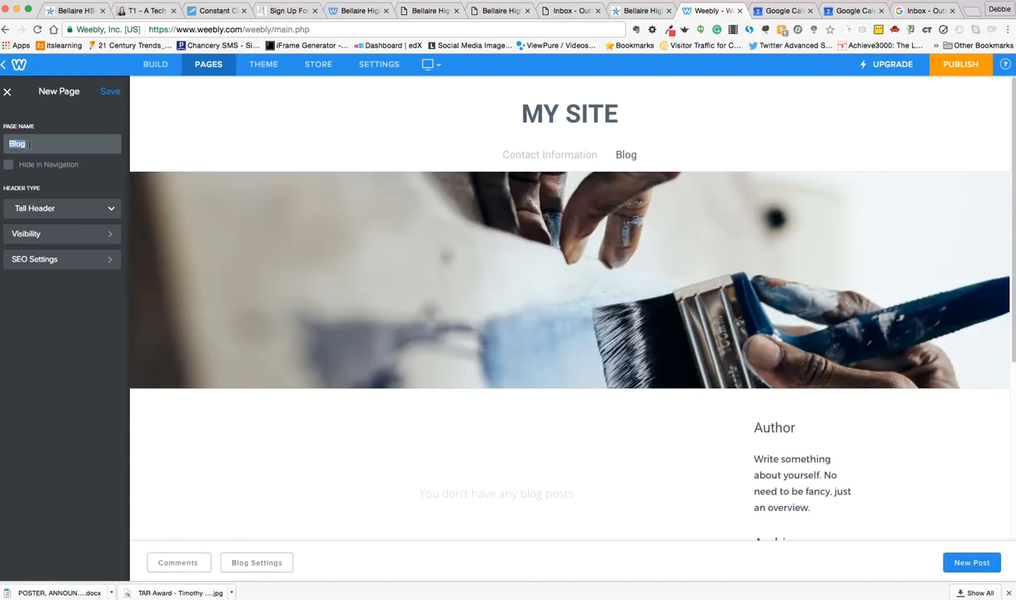
{"action": "left_click_drag", "start_coordinate": [10, 144], "coordinate": [106, 146]}
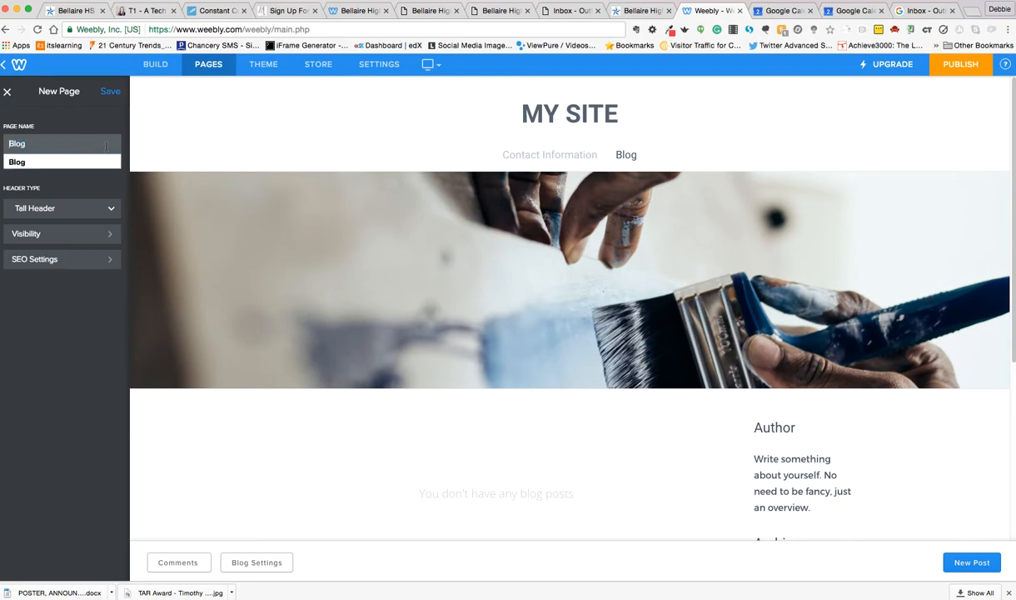
{"action": "type", "text": "Engli"}
{"action": "key", "text": "BackSpace"}
{"action": "key", "text": "BackSpace"}
{"action": "key", "text": "BackSpace"}
{"action": "key", "text": "BackSpace"}
{"action": "key", "text": "BackSpace"}
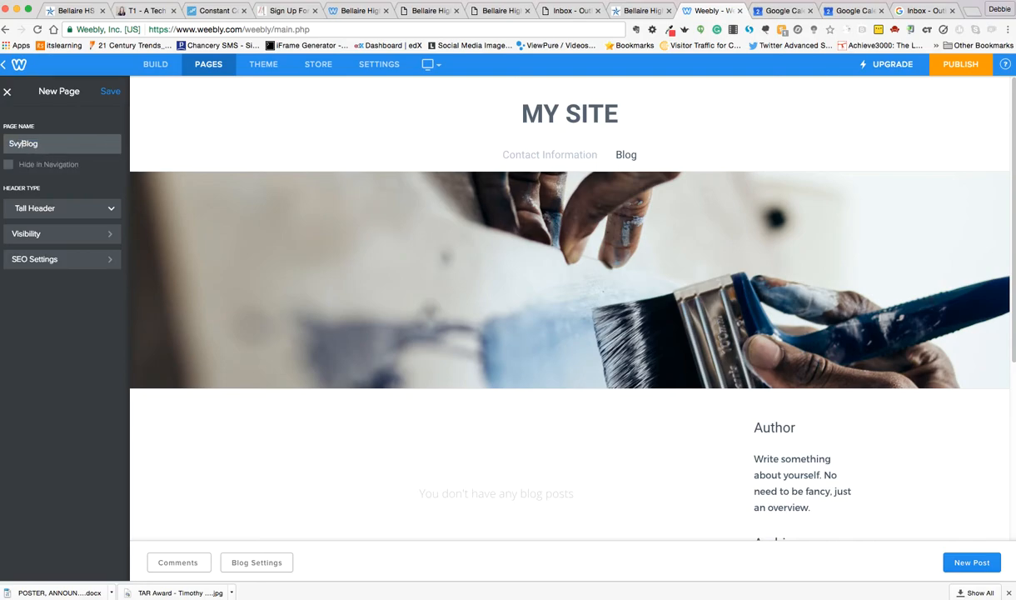
{"action": "type", "text": "Action Project"}
Set the blog page's header type to No Header and save the page.
{"action": "left_click", "coordinate": [86, 209]}
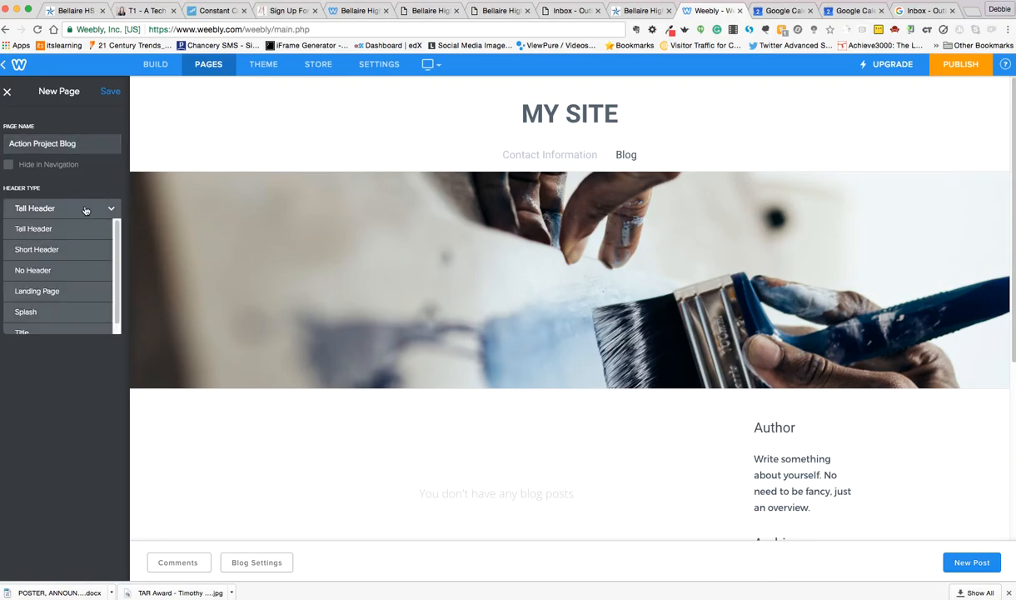
{"action": "left_click", "coordinate": [63, 270]}
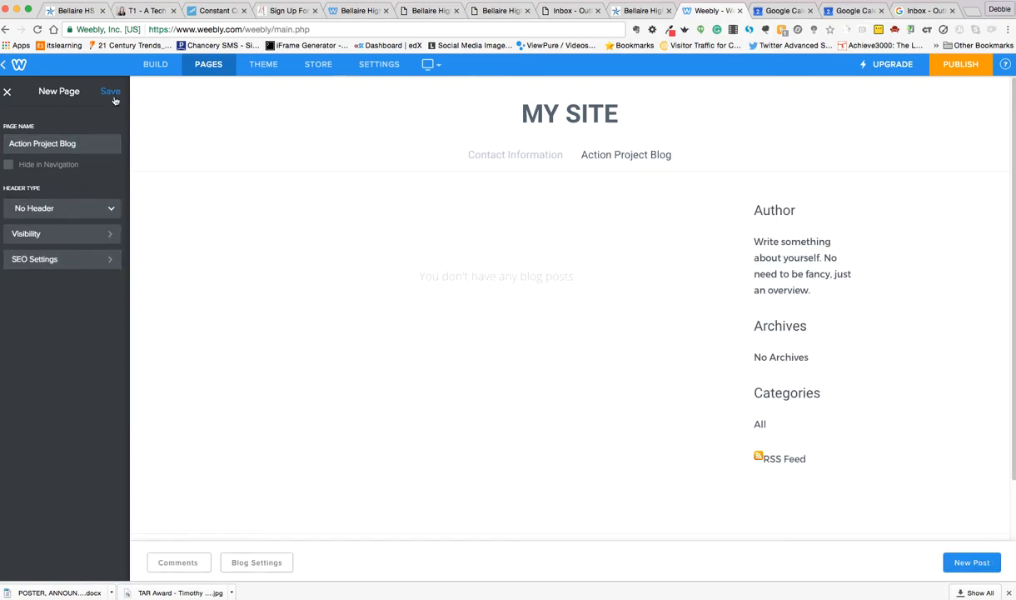
{"action": "left_click", "coordinate": [111, 91]}
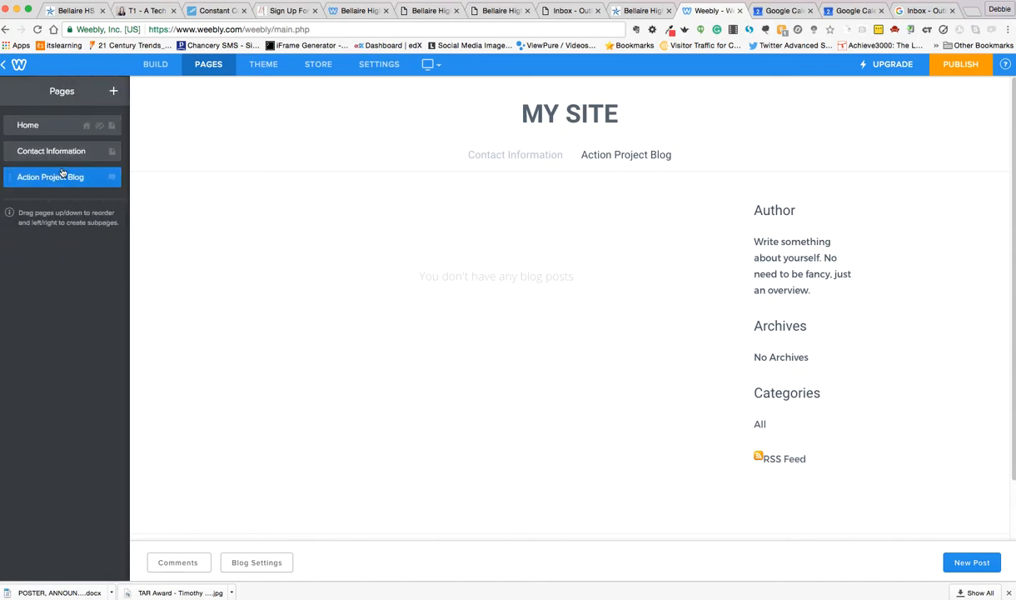
Add another standard page to the site and name it "Resume".
{"action": "left_click", "coordinate": [113, 90]}
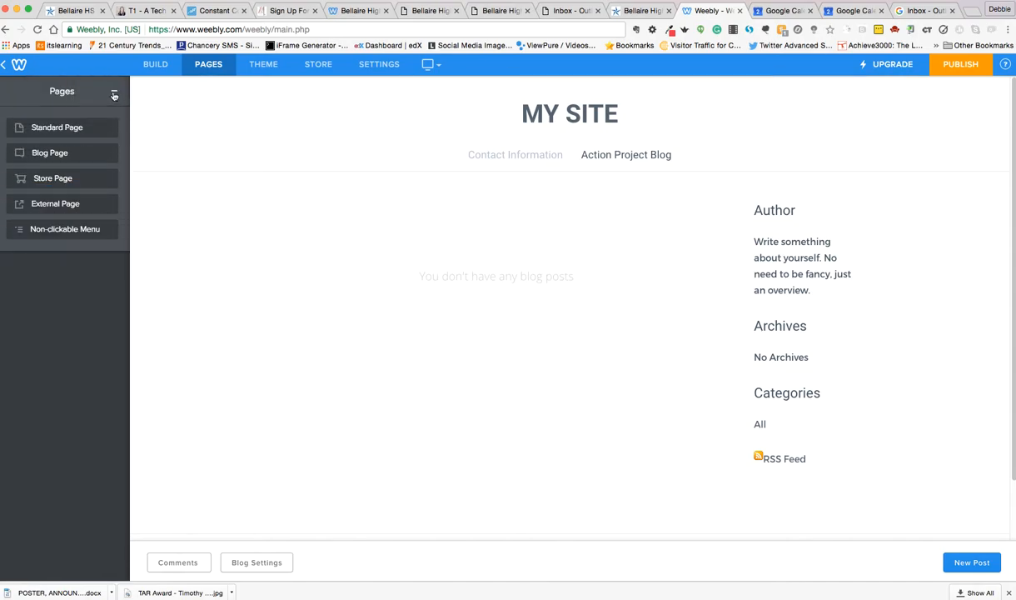
{"action": "left_click", "coordinate": [70, 129]}
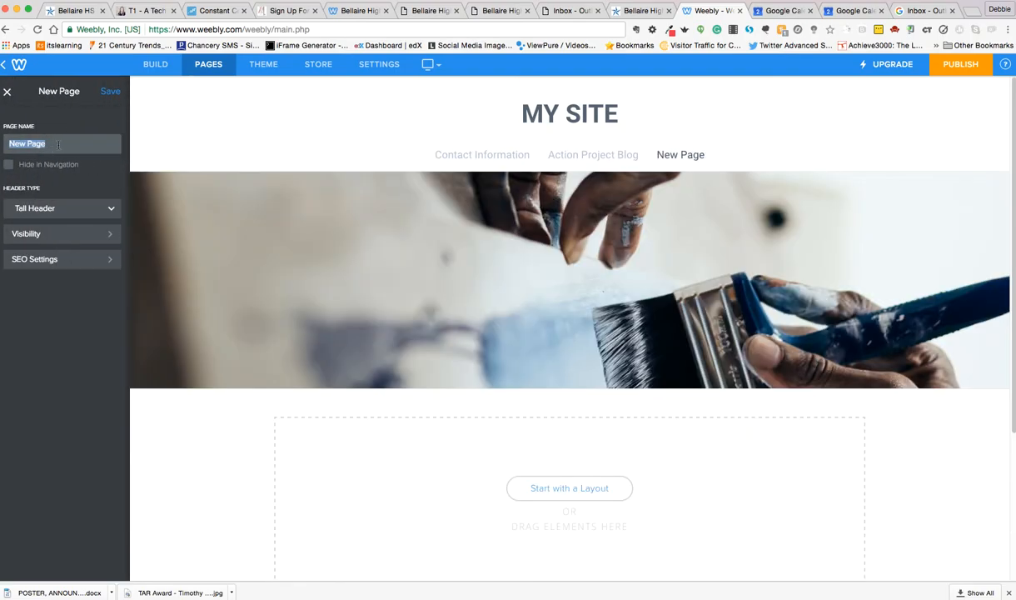
{"action": "key", "text": "BackSpace"}
{"action": "key", "text": "BackSpace"}
{"action": "key", "text": "BackSpace"}
{"action": "key", "text": "BackSpace"}
{"action": "key", "text": "BackSpace"}
{"action": "key", "text": "BackSpace"}
{"action": "key", "text": "BackSpace"}
{"action": "type", "text": "Resume"}
Set the Resume page's header type to No Header and save the page.
{"action": "left_click", "coordinate": [108, 209]}
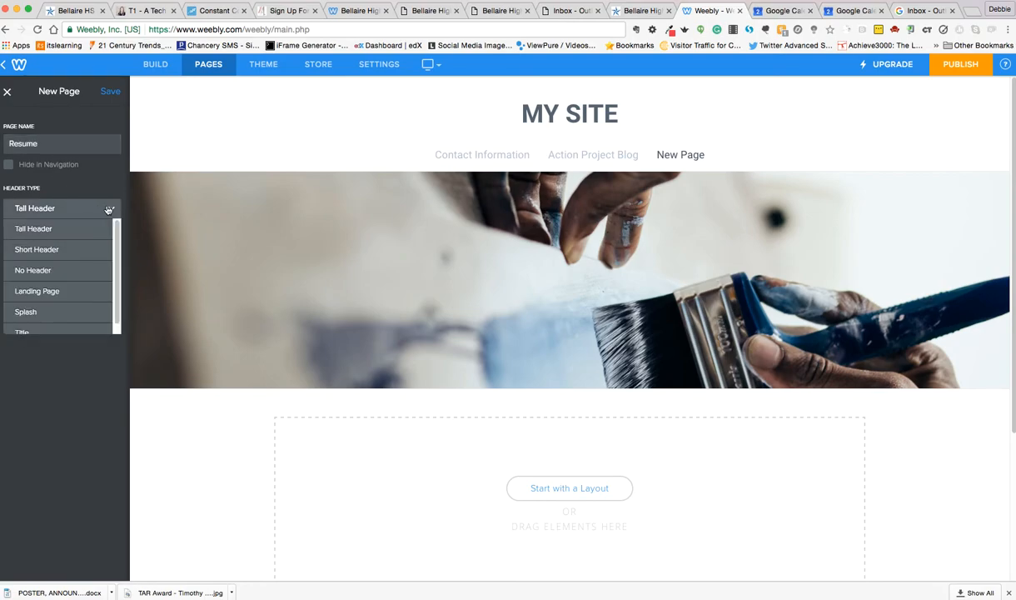
{"action": "left_click", "coordinate": [38, 269]}
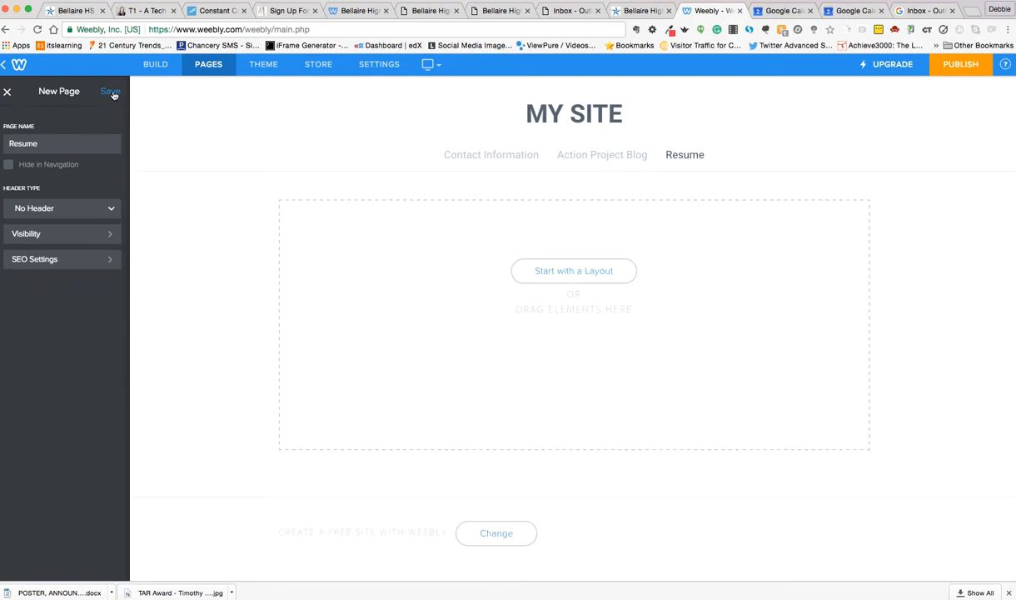
{"action": "left_click", "coordinate": [111, 92]}
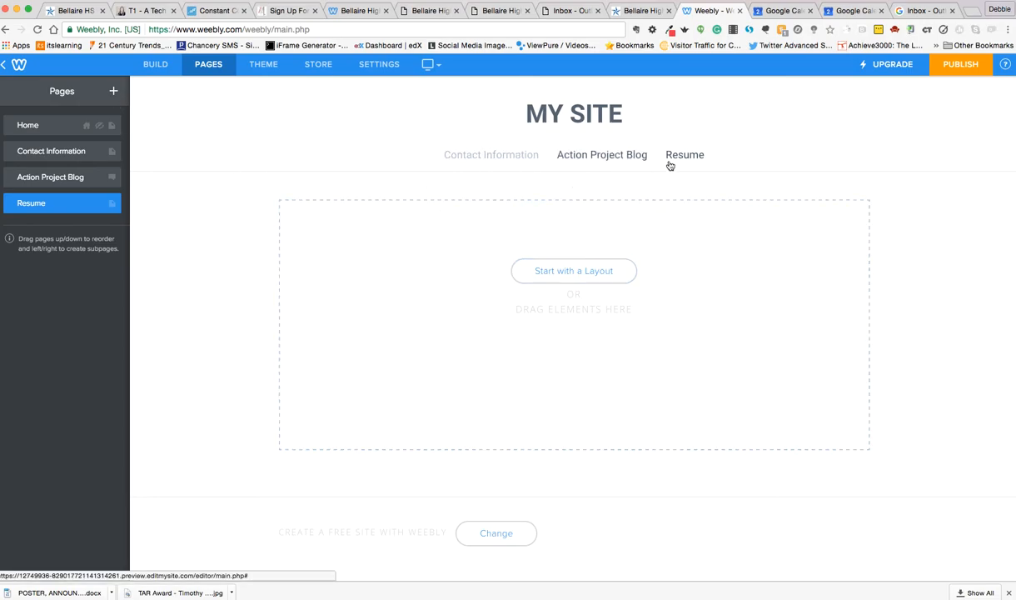
Replace the site title "MY SITE" with the site owner's full name in capitals.
{"action": "left_click", "coordinate": [594, 114]}
{"action": "left_click_drag", "start_coordinate": [626, 114], "coordinate": [526, 114]}
{"action": "key", "text": "BackSpace"}
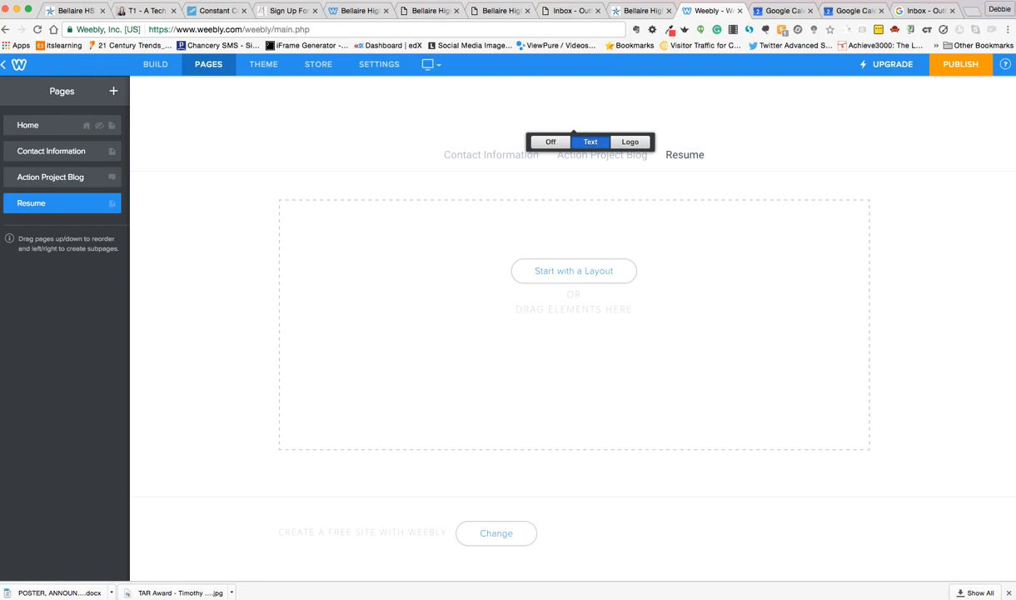
{"action": "type", "text": "DEBBIE "}
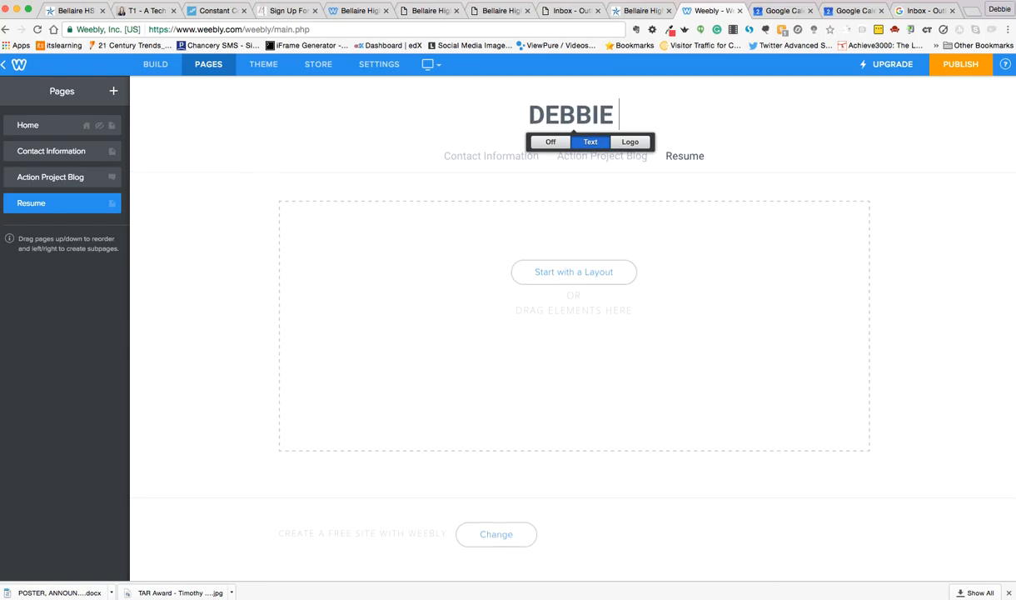
{"action": "type", "text": "CAMPBELL"}
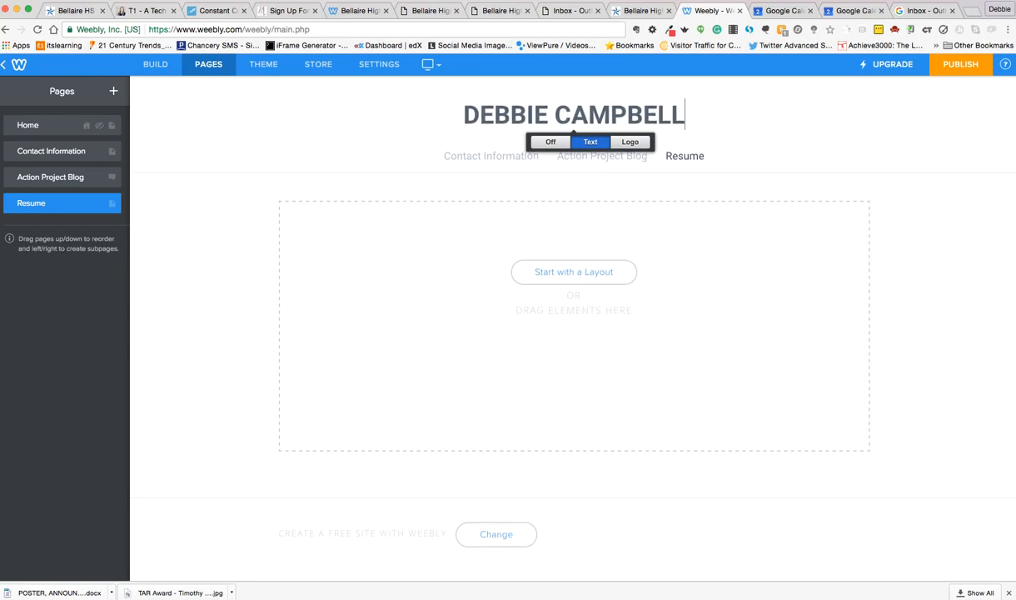
{"action": "left_click", "coordinate": [520, 201]}
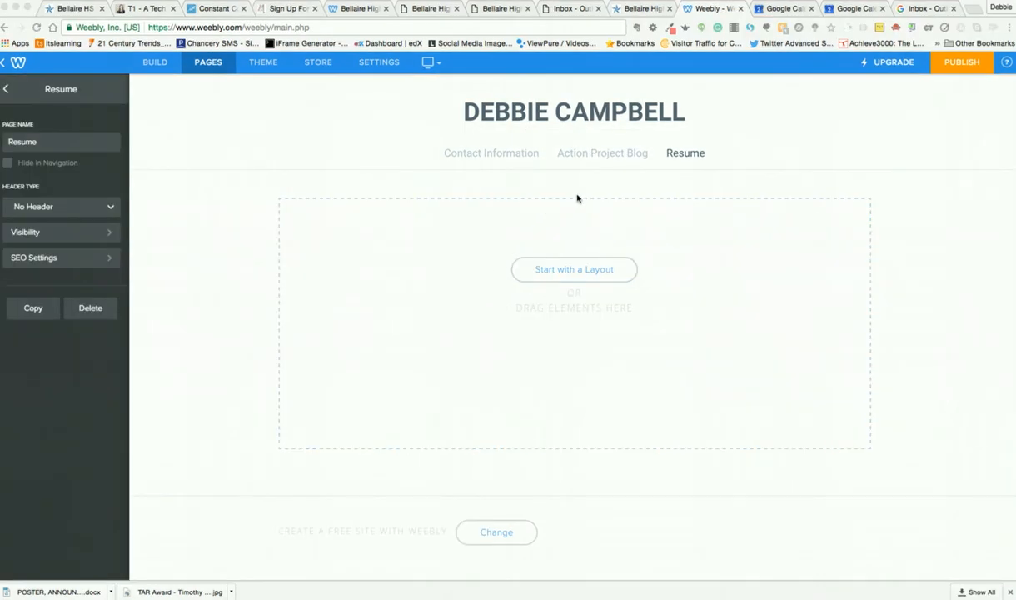
Open the Action Project Blog page and delete the "About" text block from its sidebar.
{"action": "left_click", "coordinate": [606, 157]}
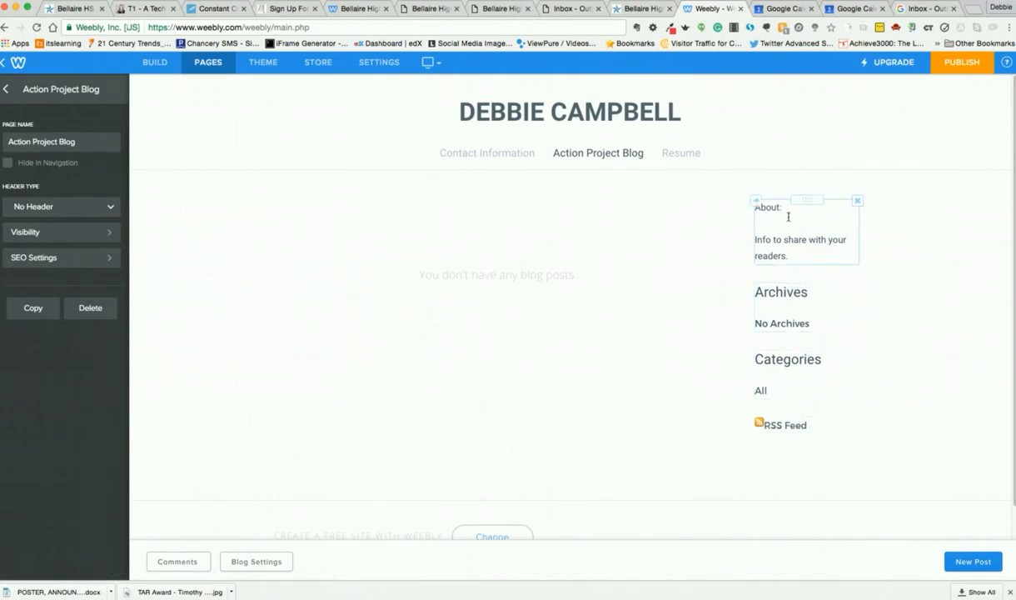
{"action": "left_click", "coordinate": [857, 203]}
{"action": "left_click", "coordinate": [836, 170]}
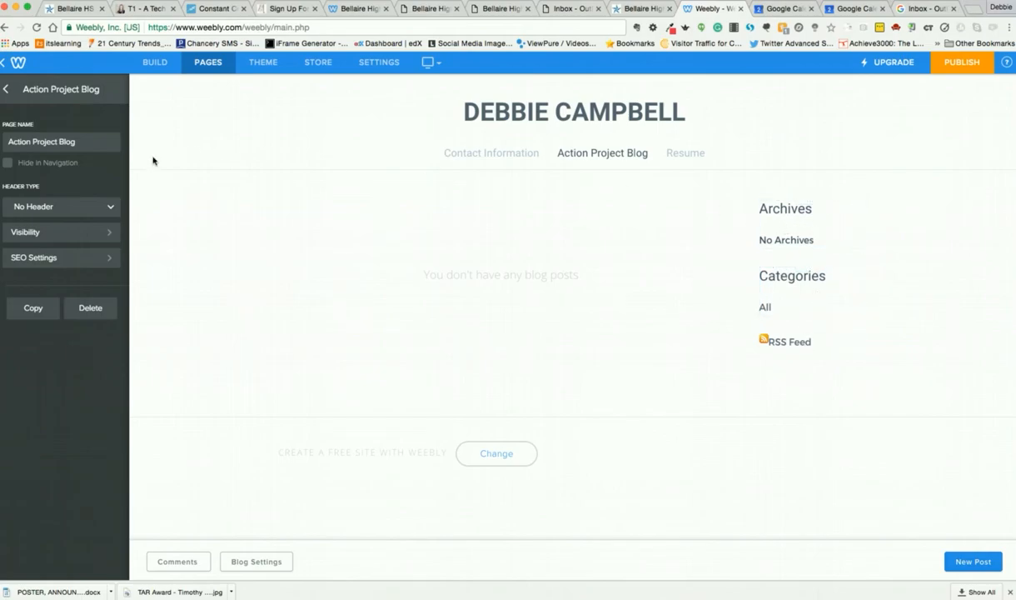
Start a new post on the Action Project Blog page and title it "First Post".
{"action": "left_click", "coordinate": [151, 67]}
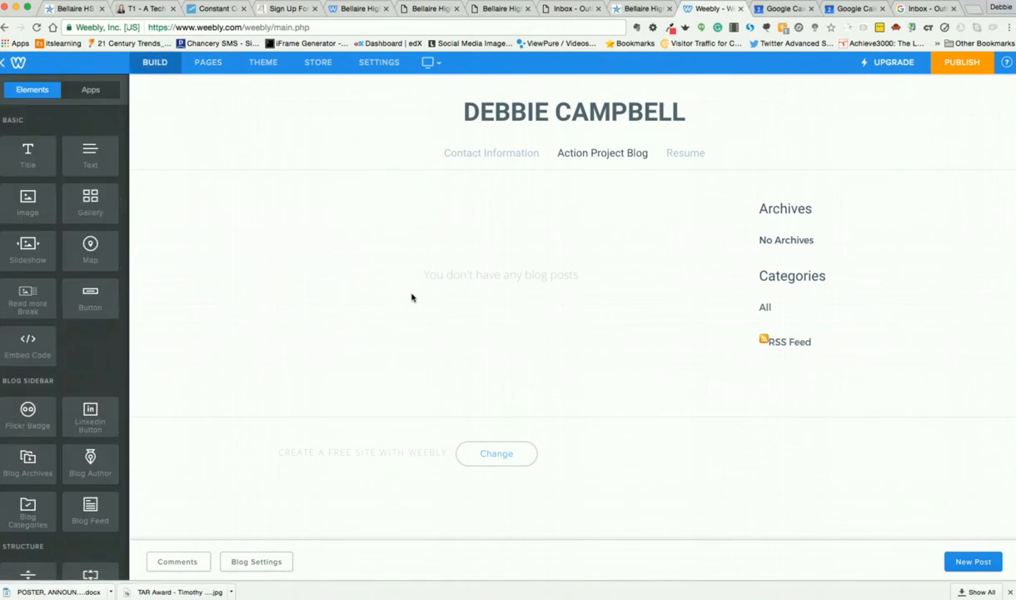
{"action": "left_click", "coordinate": [978, 564]}
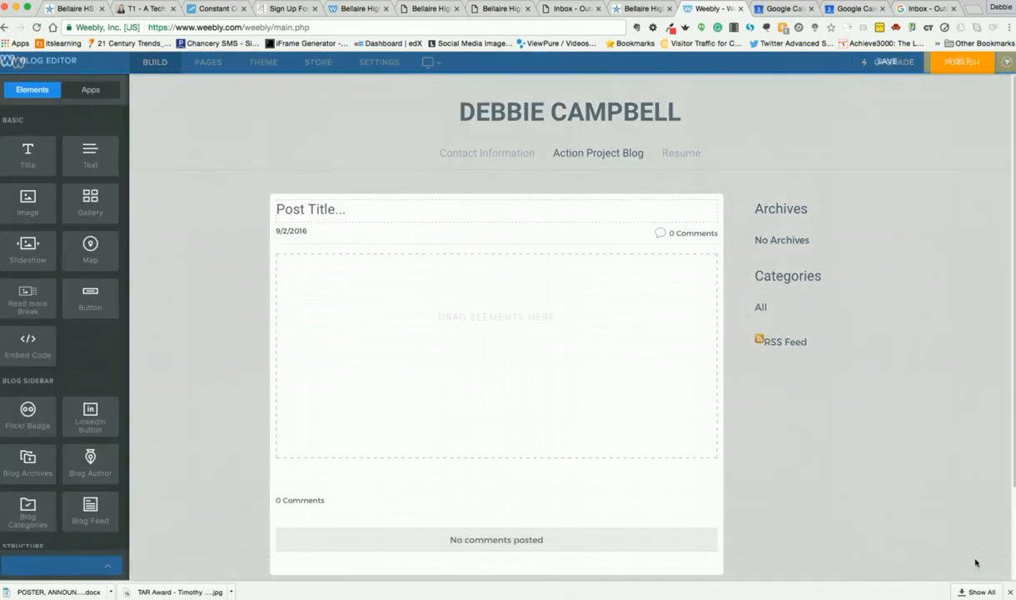
{"action": "left_click", "coordinate": [348, 209]}
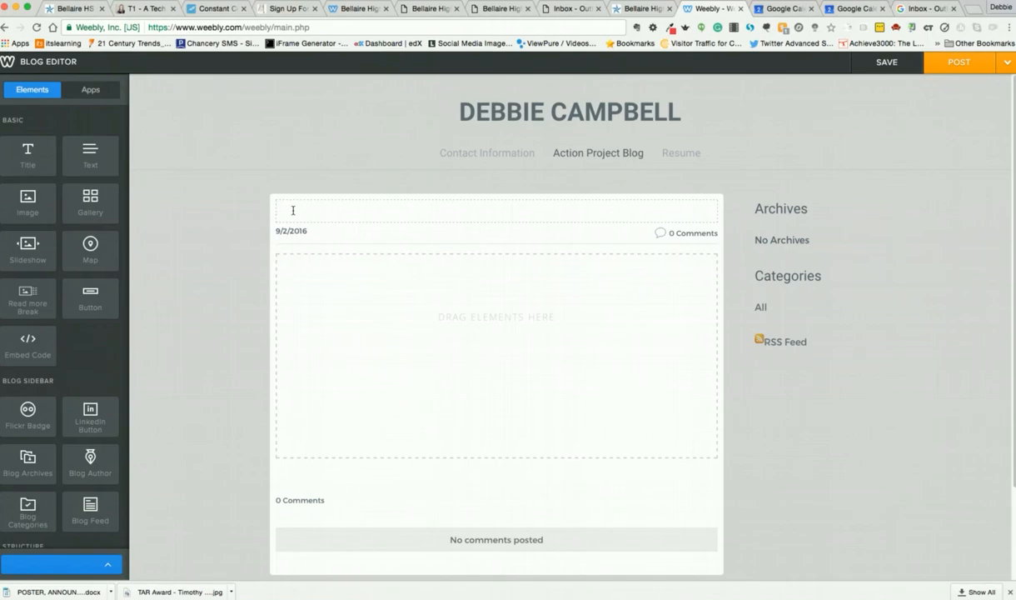
{"action": "type", "text": "P"}
{"action": "key", "text": "BackSpace"}
{"action": "type", "text": "First P"}
{"action": "type", "text": "ost"}
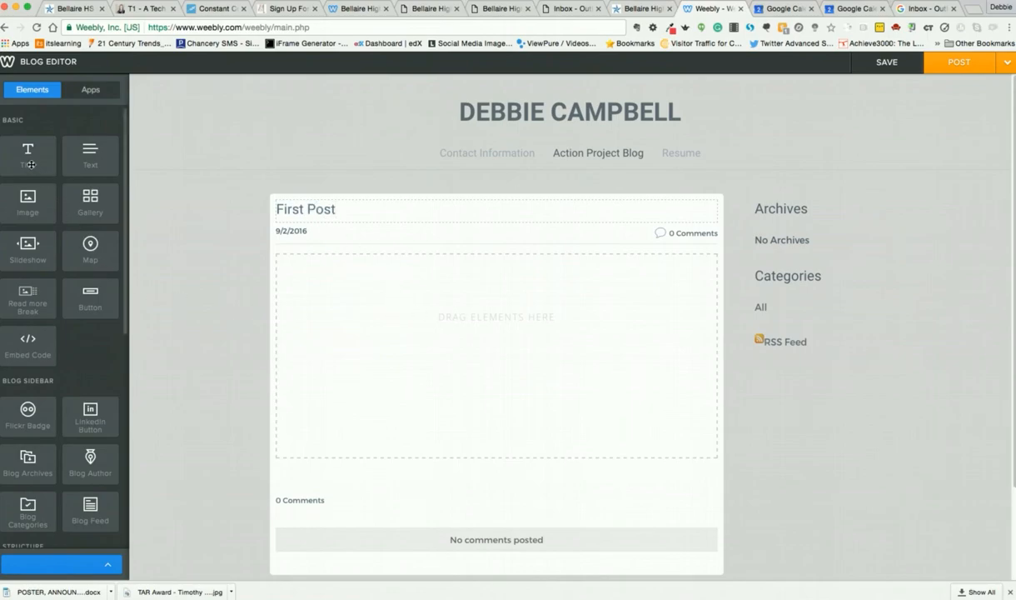
Add a text element to the body of the post and place an image element beneath it.
{"action": "left_click_drag", "start_coordinate": [86, 154], "coordinate": [363, 340]}
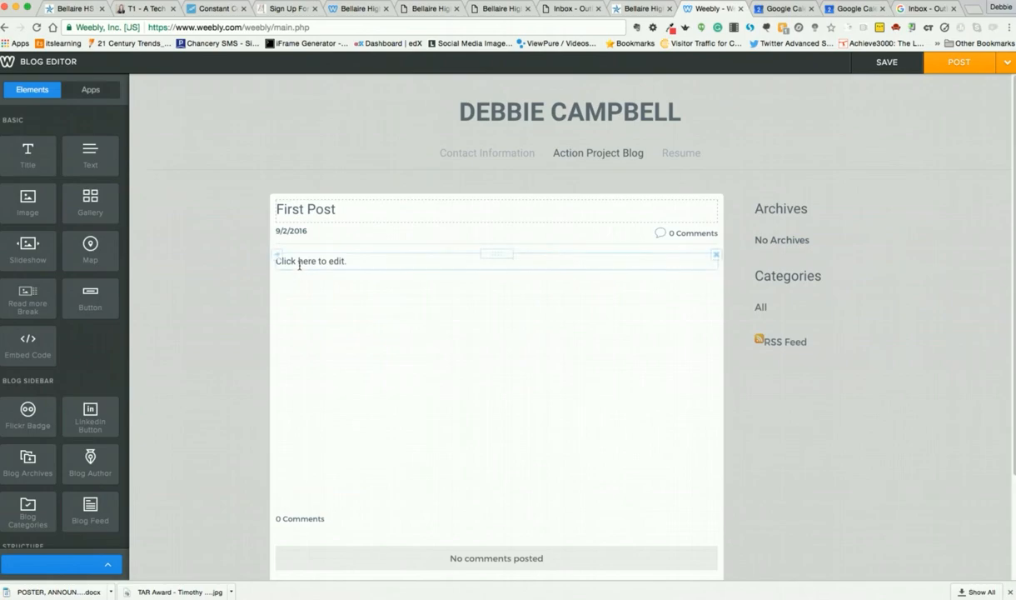
{"action": "left_click_drag", "start_coordinate": [30, 201], "coordinate": [403, 364]}
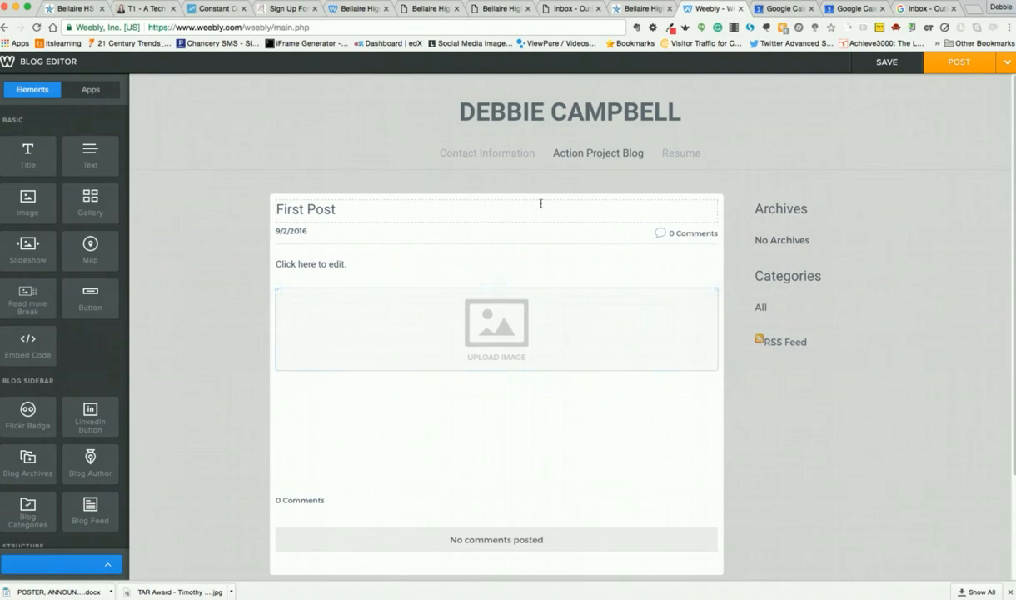
Save the post as a draft, then view the blog's drafts list and close it.
{"action": "left_click", "coordinate": [884, 64]}
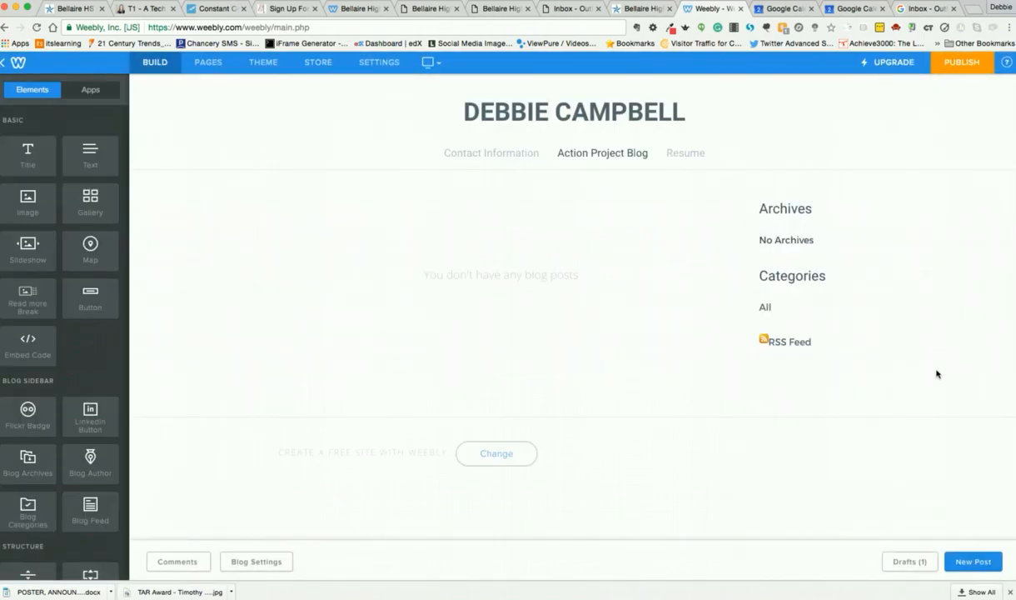
{"action": "left_click", "coordinate": [907, 561]}
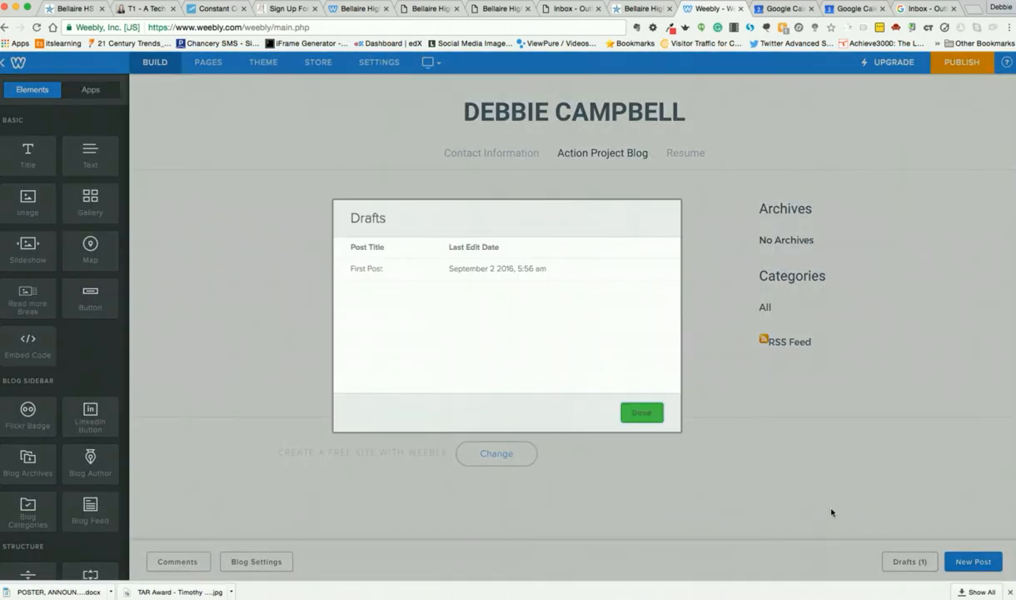
{"action": "left_click", "coordinate": [640, 413]}
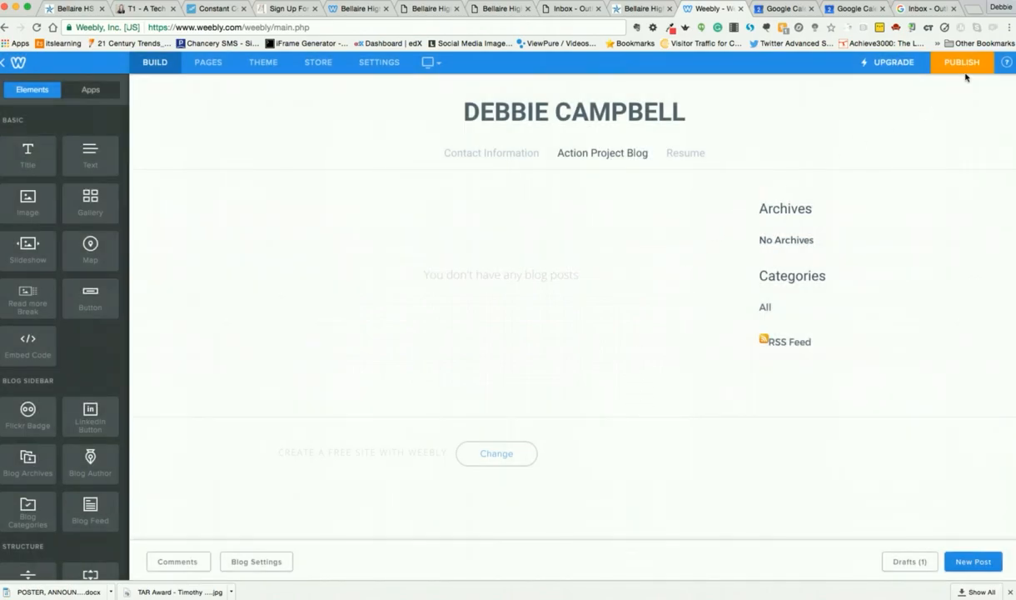
Reopen the "First Post" draft from the blog's drafts list, post it to the blog page and dismiss the notice.
{"action": "left_click", "coordinate": [906, 560]}
{"action": "left_click", "coordinate": [643, 414]}
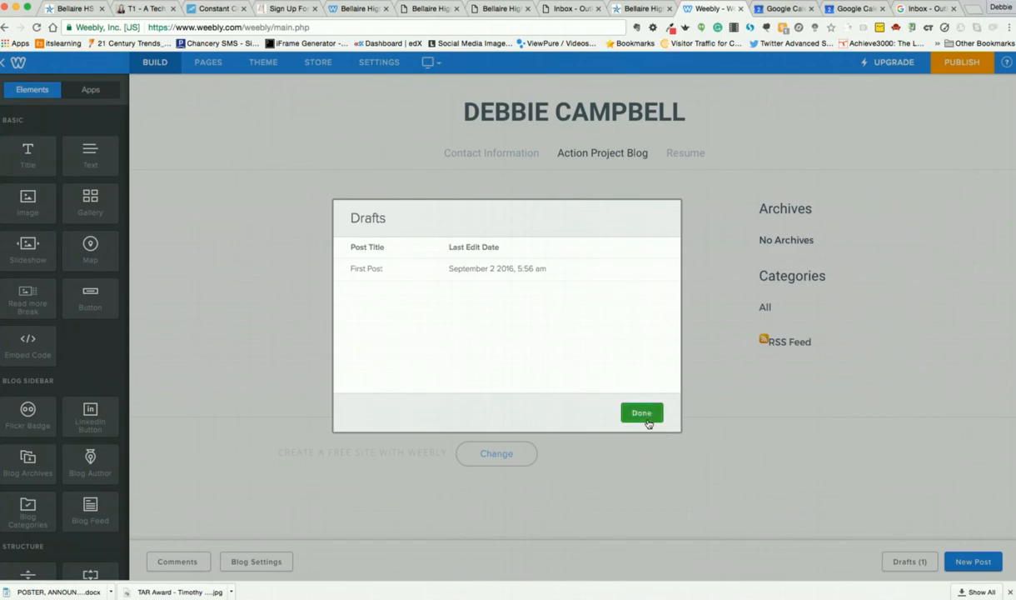
{"action": "left_click", "coordinate": [904, 564]}
{"action": "left_click", "coordinate": [638, 407]}
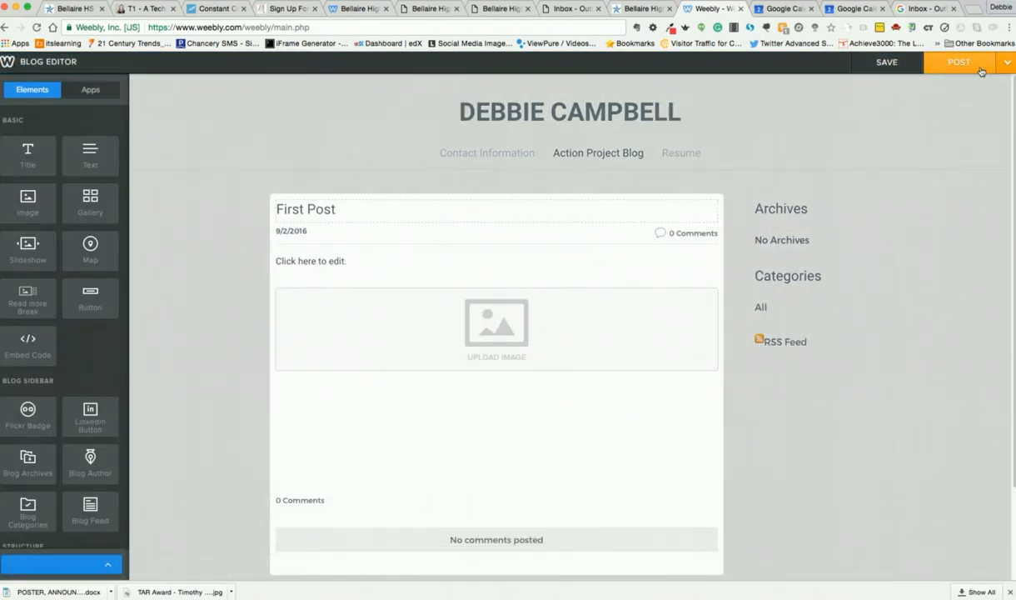
{"action": "left_click", "coordinate": [960, 65]}
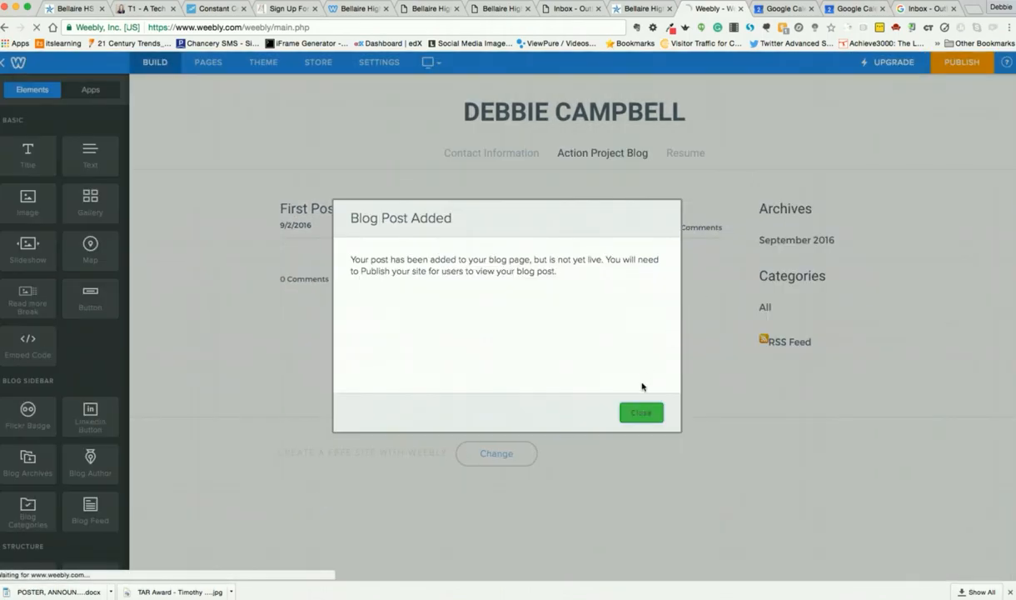
{"action": "left_click", "coordinate": [641, 413]}
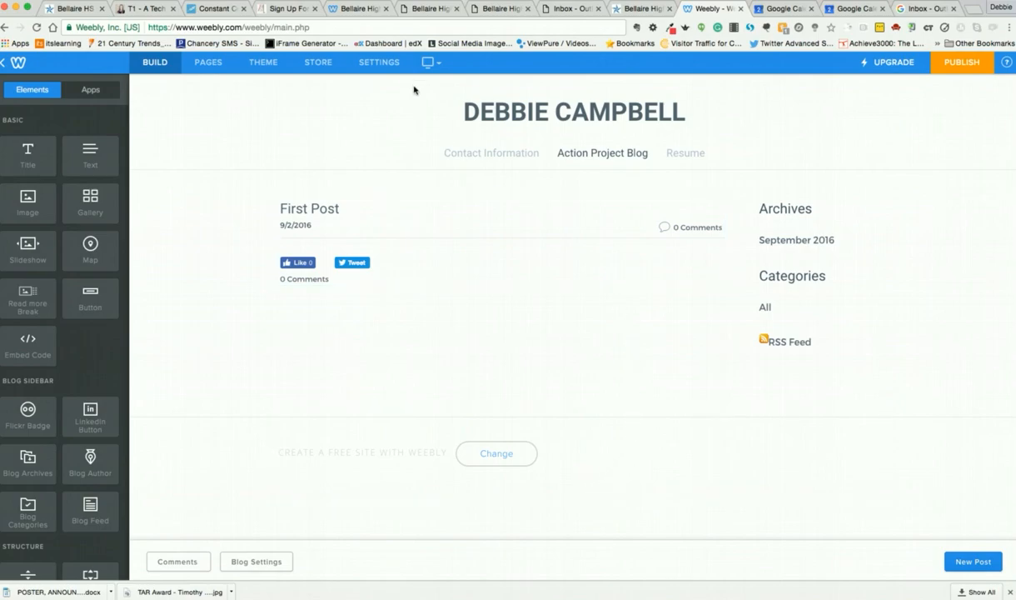
In the site's blog settings, set the comment default to Require Approval and save the settings.
{"action": "left_click", "coordinate": [385, 62]}
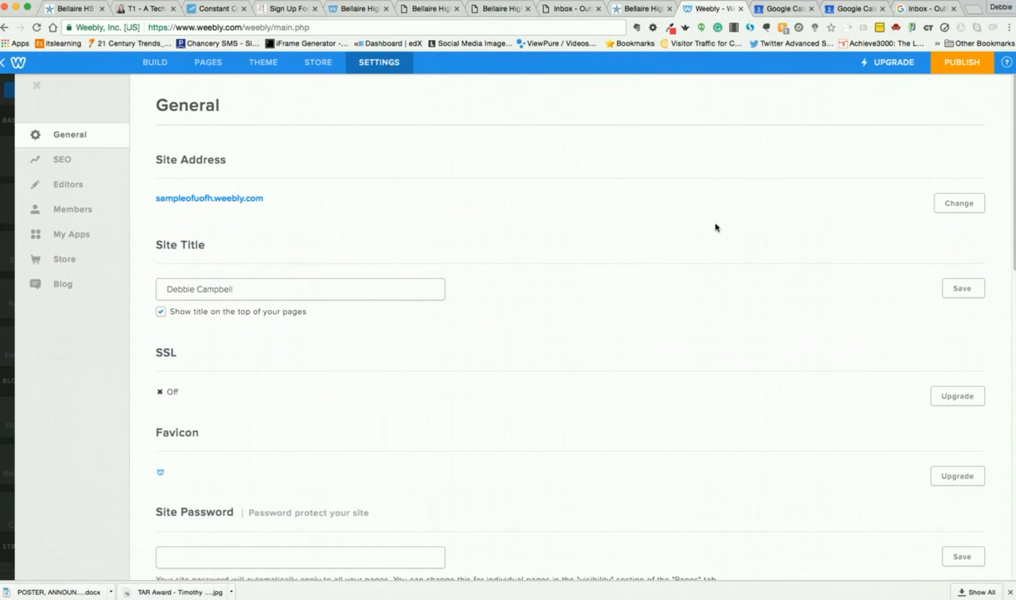
{"action": "left_click", "coordinate": [69, 290]}
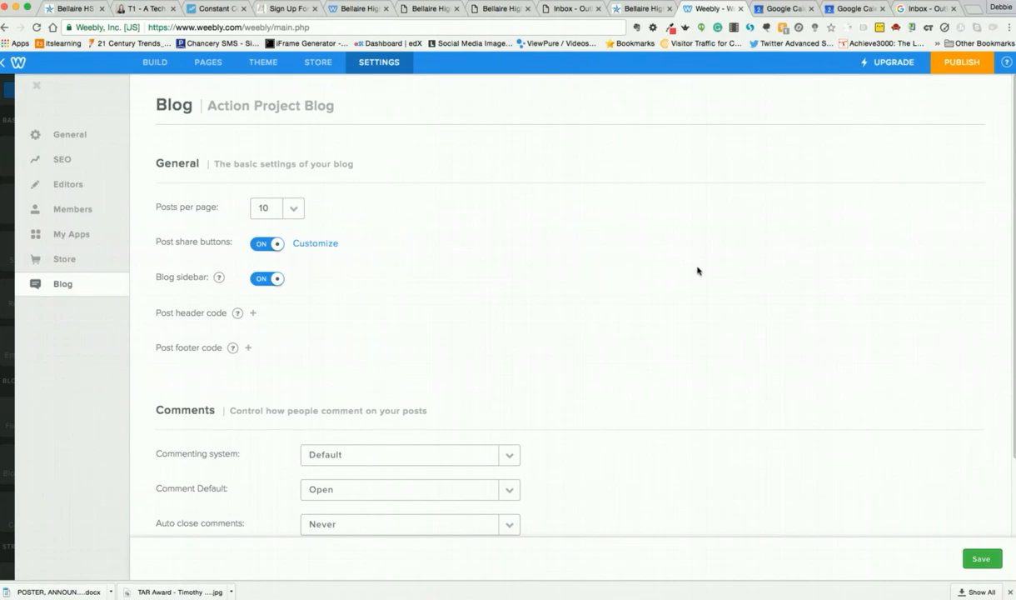
{"action": "left_click_drag", "start_coordinate": [1013, 364], "coordinate": [1002, 476]}
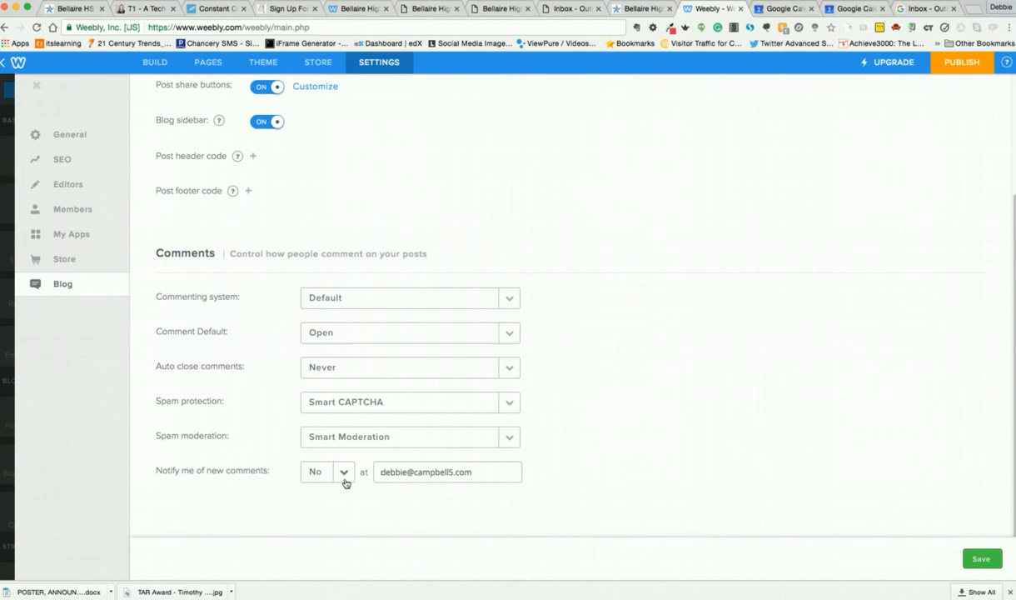
{"action": "left_click", "coordinate": [508, 335]}
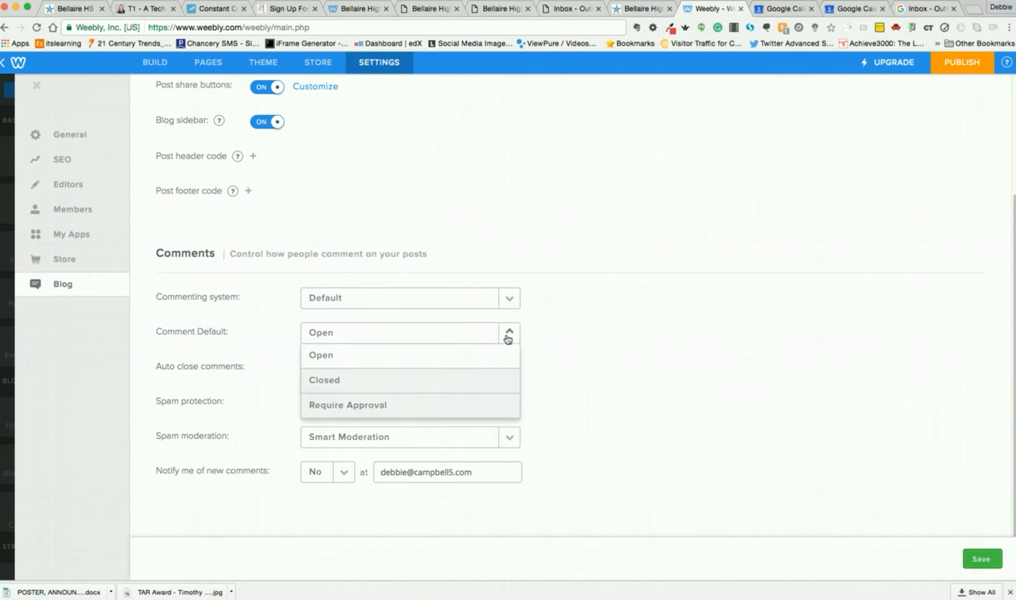
{"action": "left_click", "coordinate": [442, 406]}
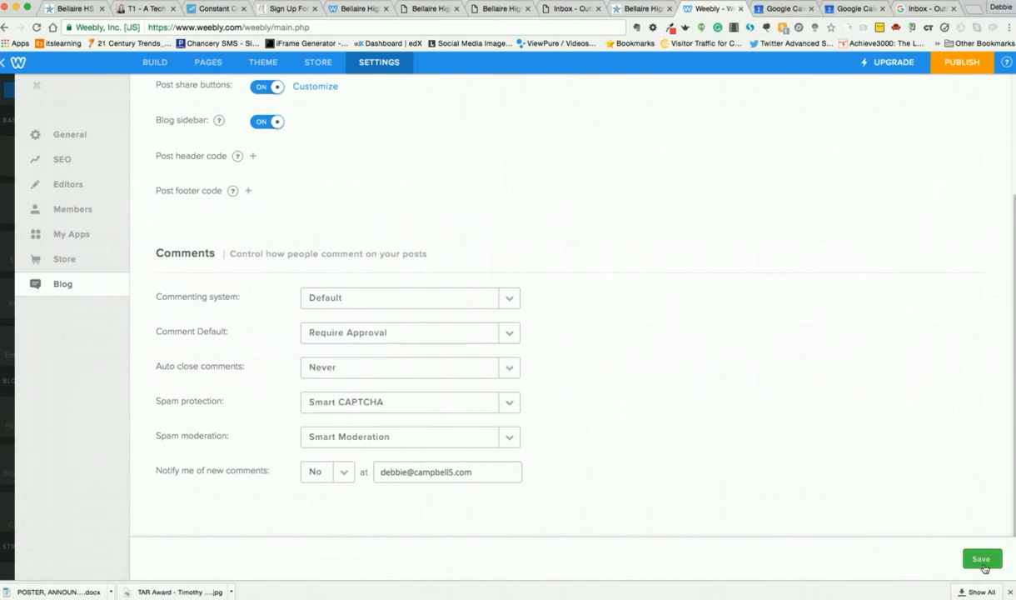
{"action": "left_click", "coordinate": [978, 557]}
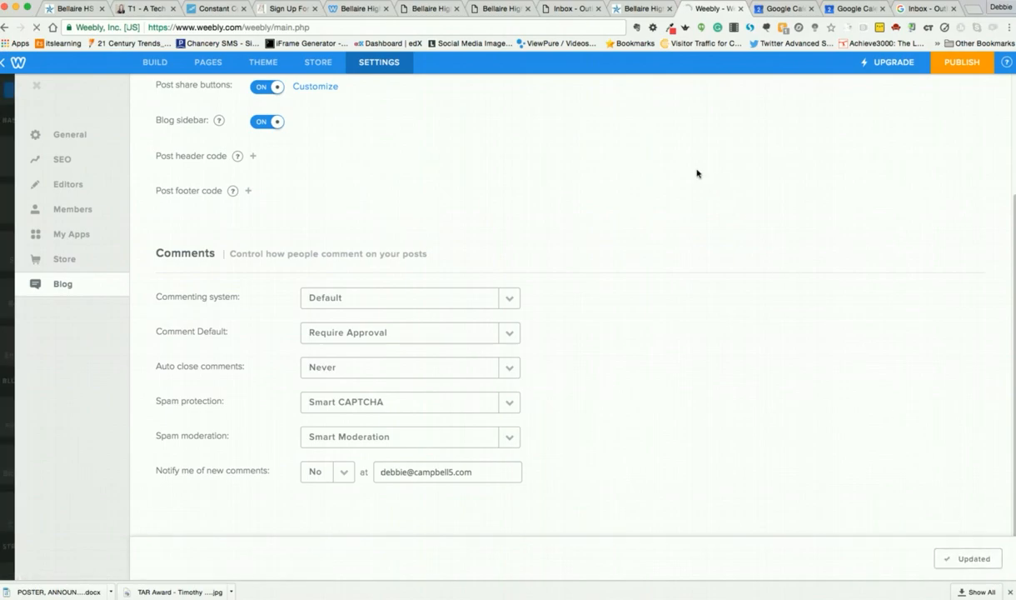